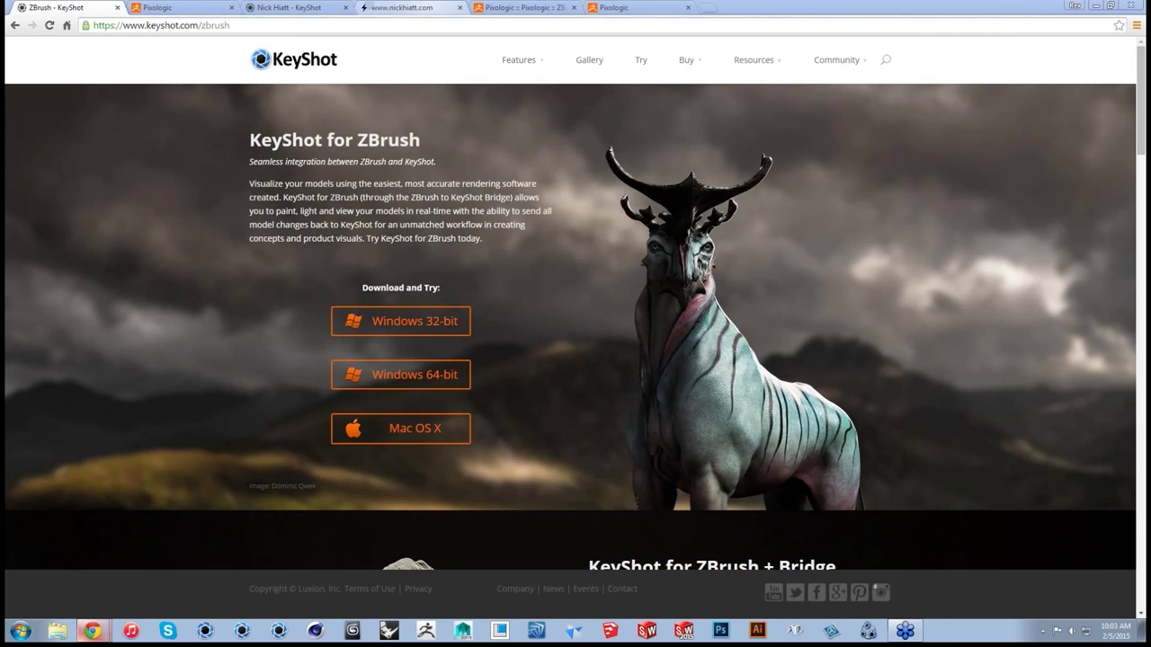
# View the latest spaceship artwork on the artist's portfolio website
pyautogui.click(402, 8)
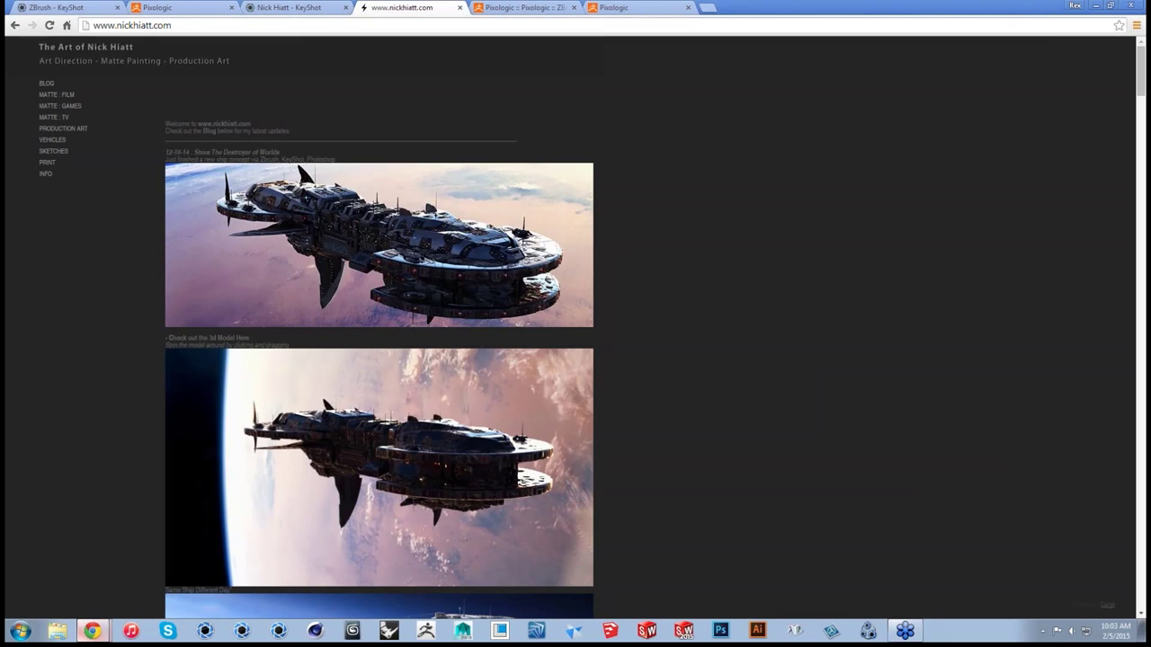
pyautogui.scroll(-2, 379, 359)
pyautogui.scroll(2, 378, 360)
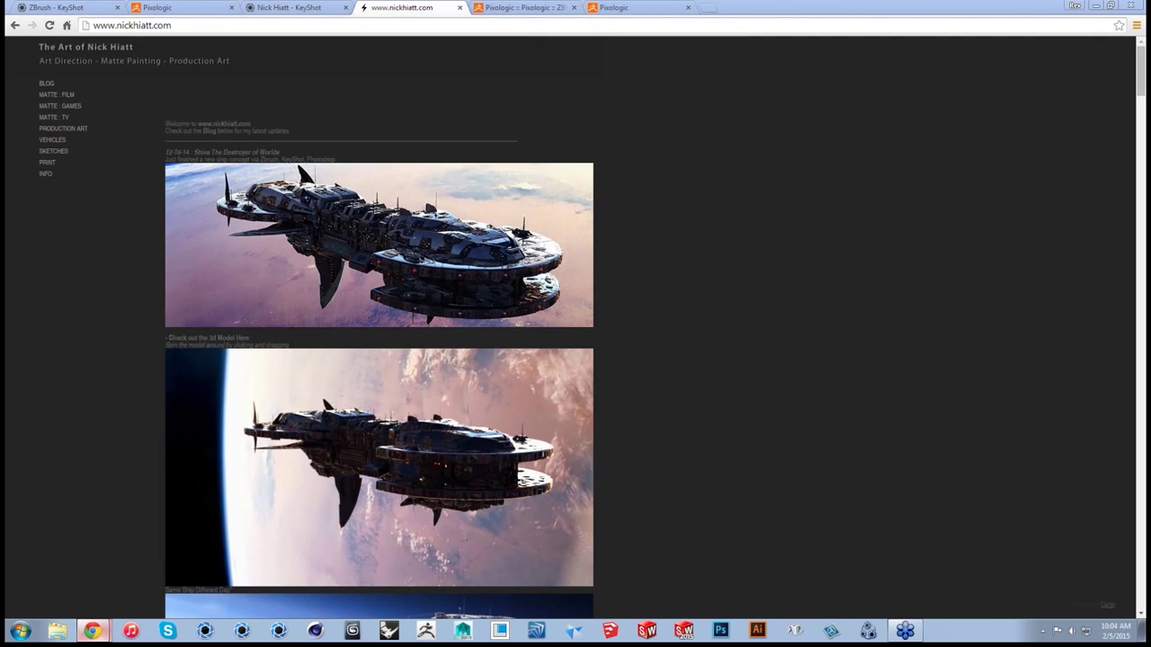
# Open the KeyShot YouTube channel at youtube.com/keyshot3d in a new browser tab and look over its videos
pyautogui.click(707, 7)
pyautogui.write('y')
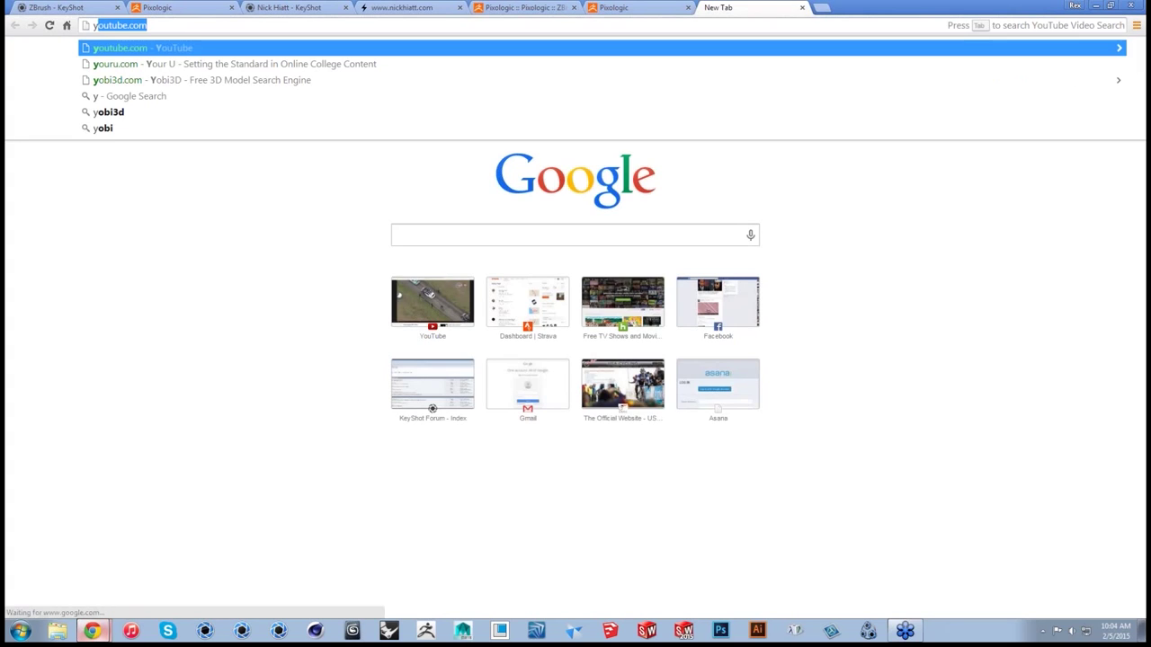
pyautogui.write('outube.c')
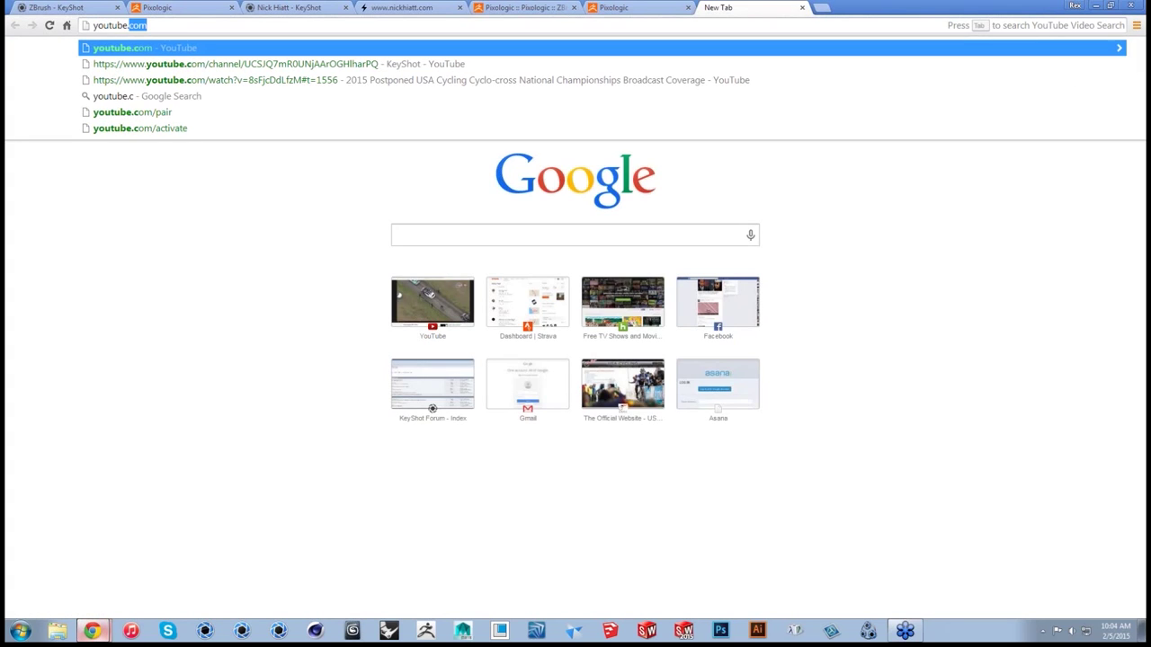
pyautogui.write('om/keyshot3d\\')
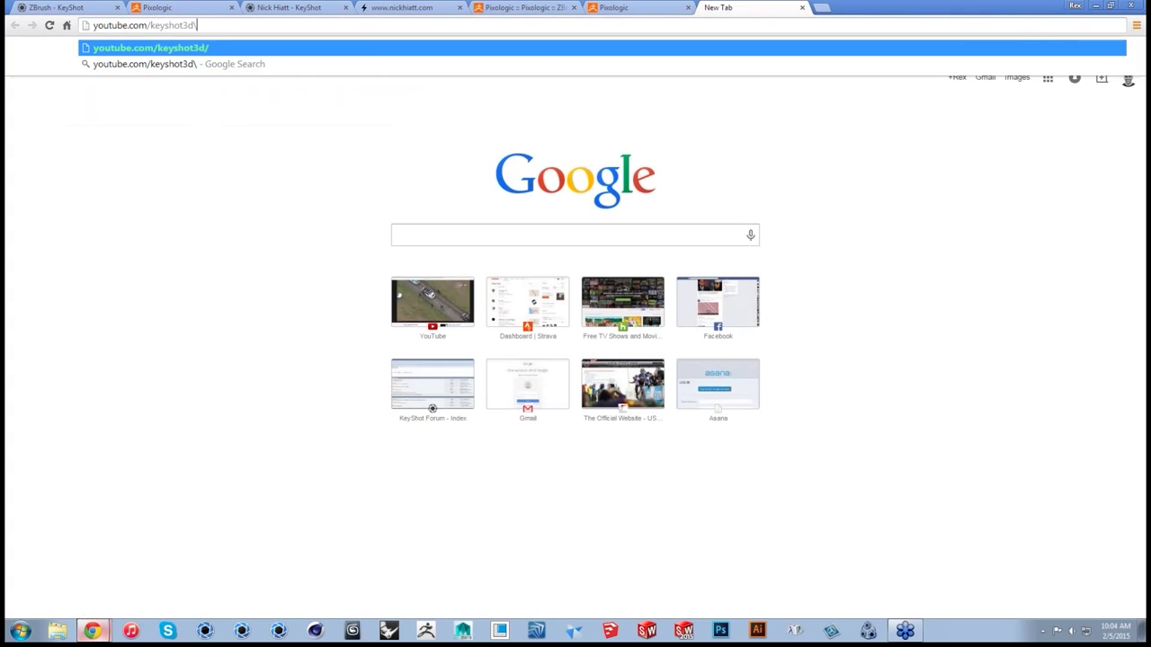
pyautogui.press('BackSpace')
pyautogui.press('Return')
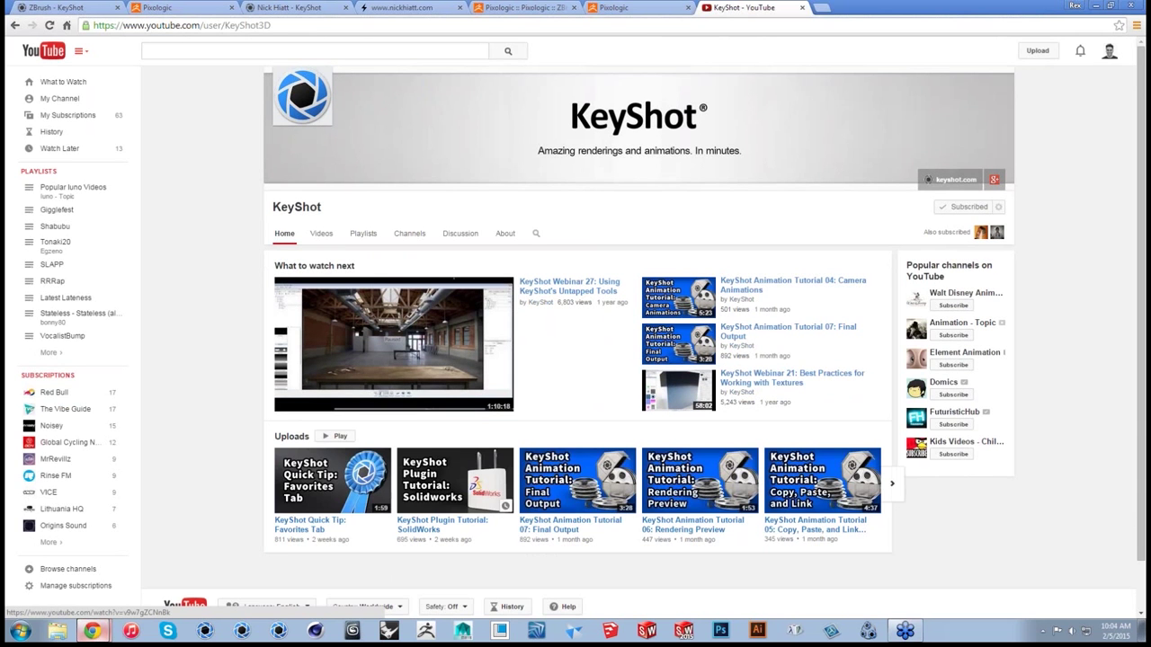
pyautogui.scroll(-1, 503, 485)
pyautogui.scroll(1, 504, 485)
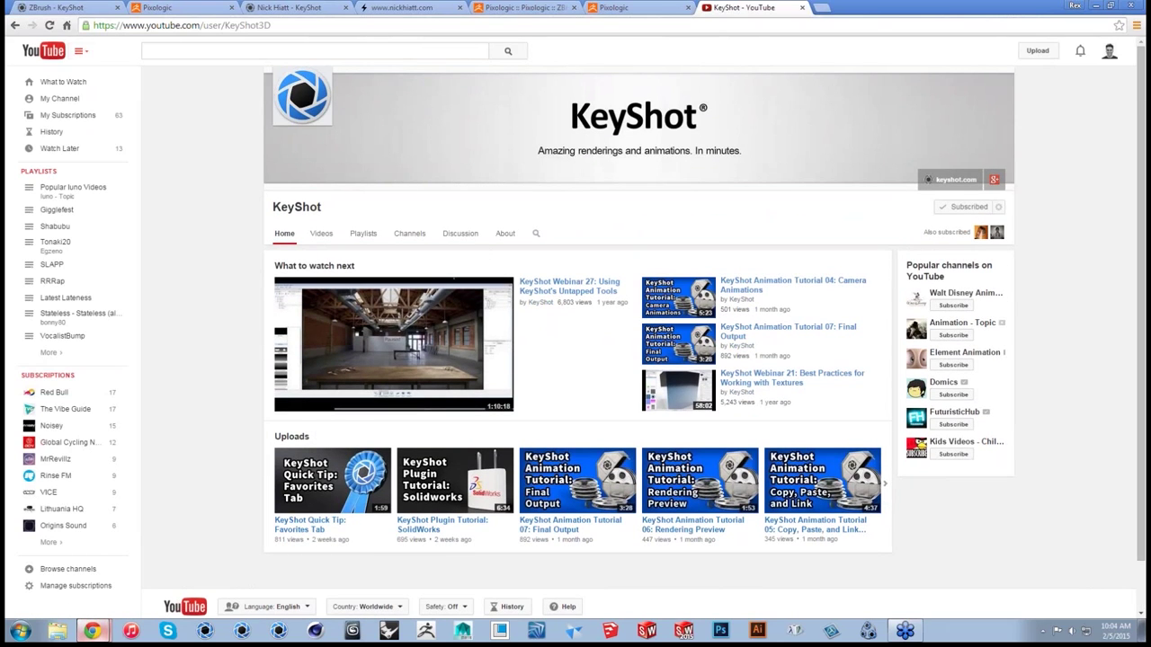
# Open the Single User License page for the ZBrush to KeyShot Bridge in the Pixologic store
pyautogui.click(629, 8)
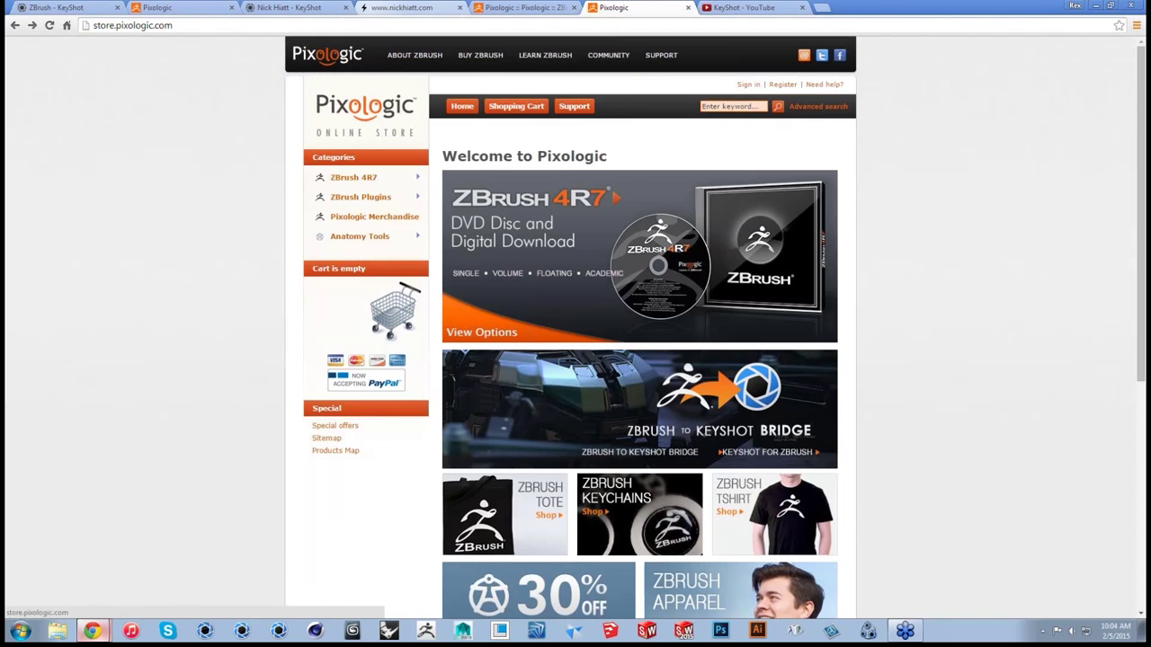
pyautogui.click(63, 8)
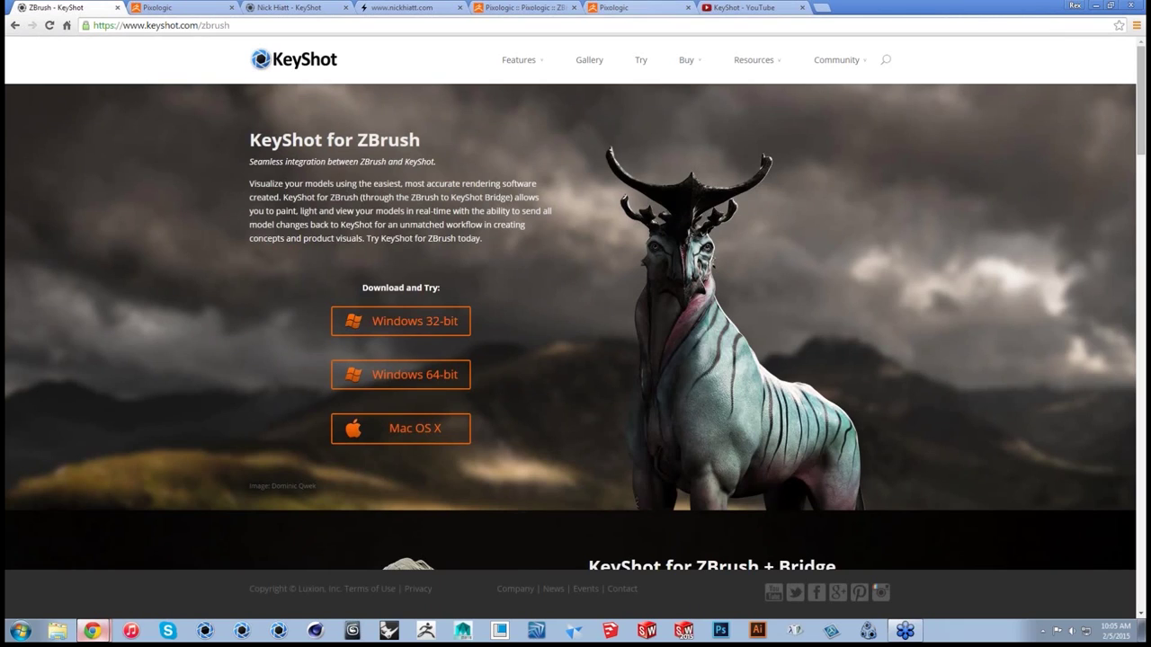
pyautogui.click(629, 8)
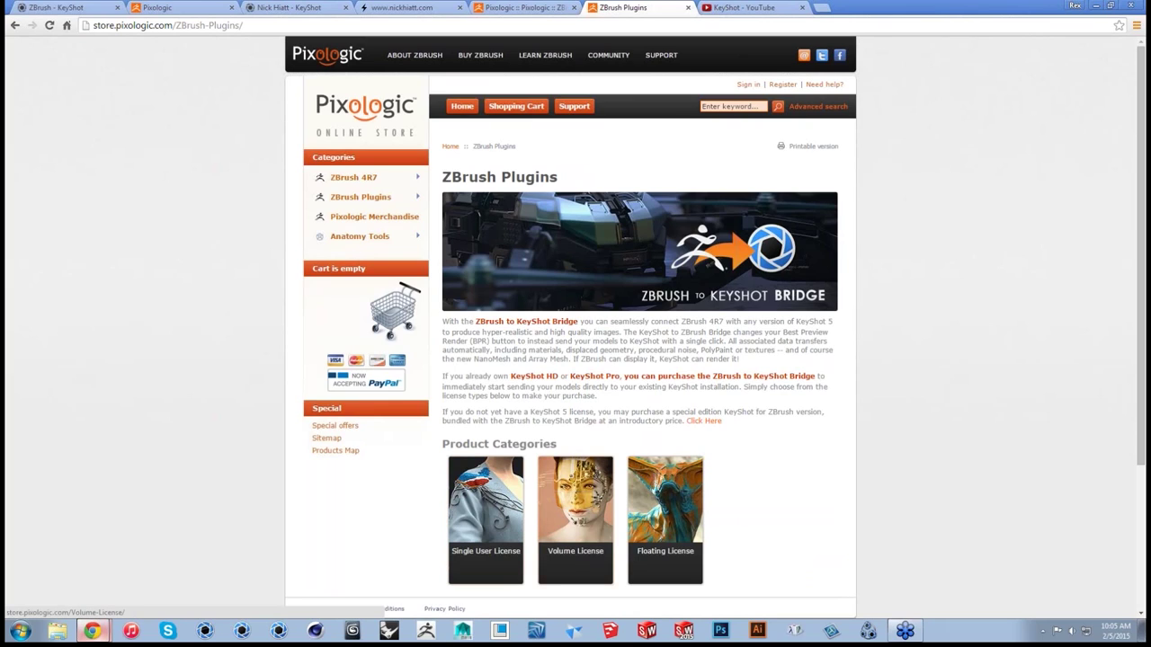
pyautogui.click(485, 519)
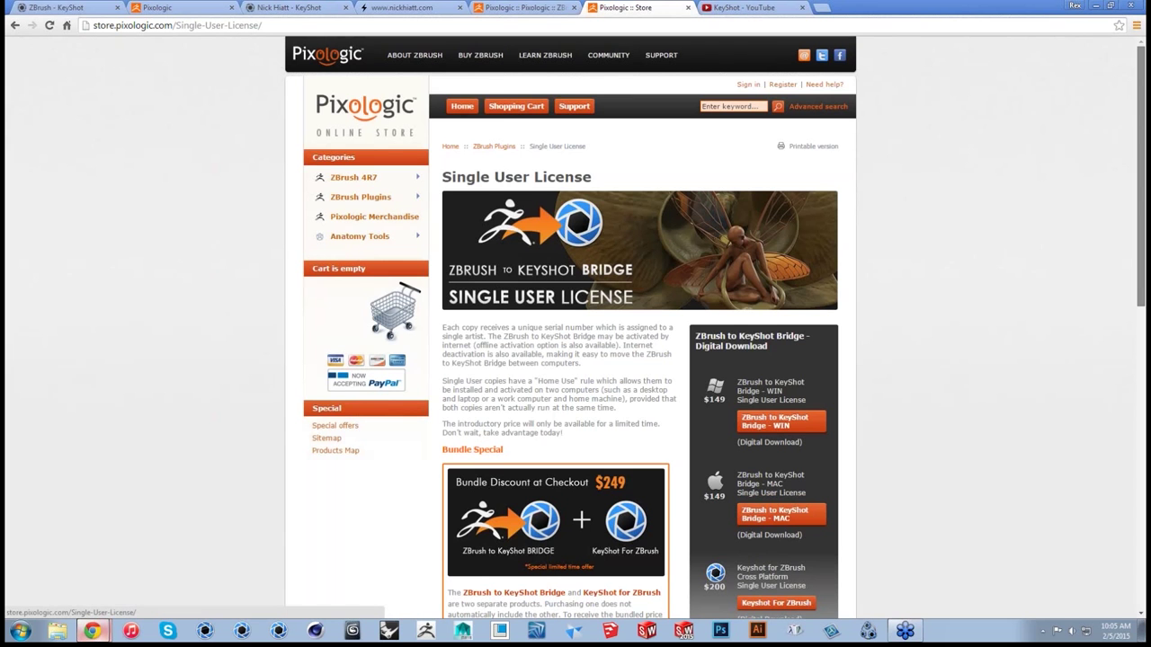
pyautogui.scroll(-1, 575, 324)
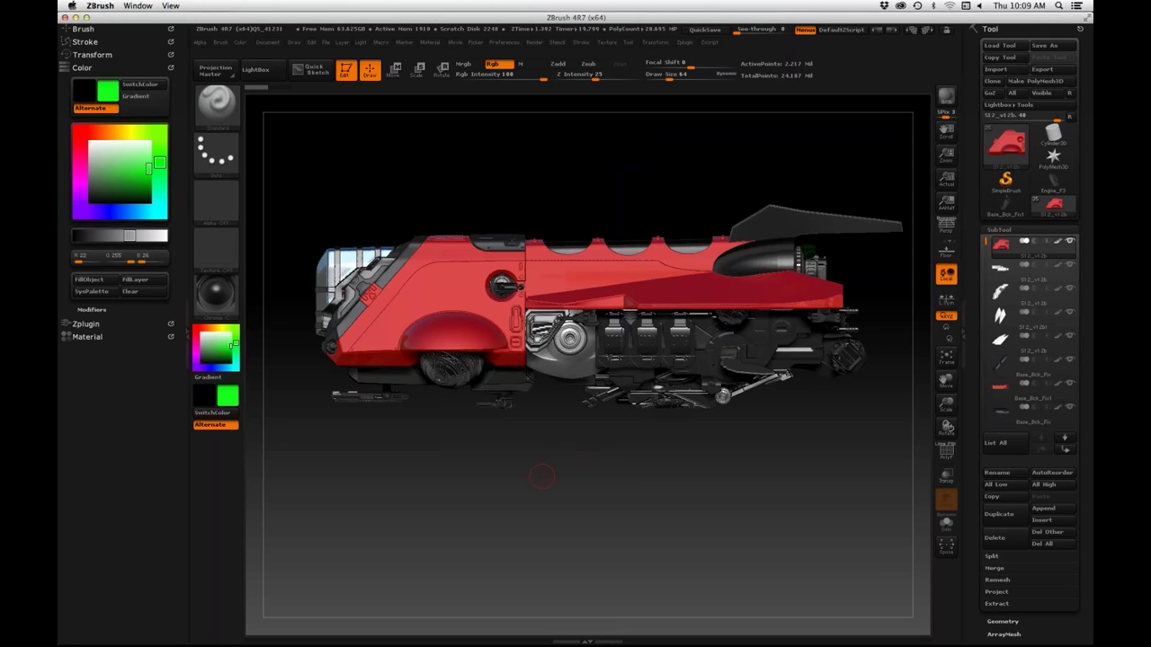
# Set KeyShot as the external renderer in ZBrush and send the red vehicle over with a BPR render
pyautogui.moveTo(539, 471); pyautogui.dragTo(688, 490)
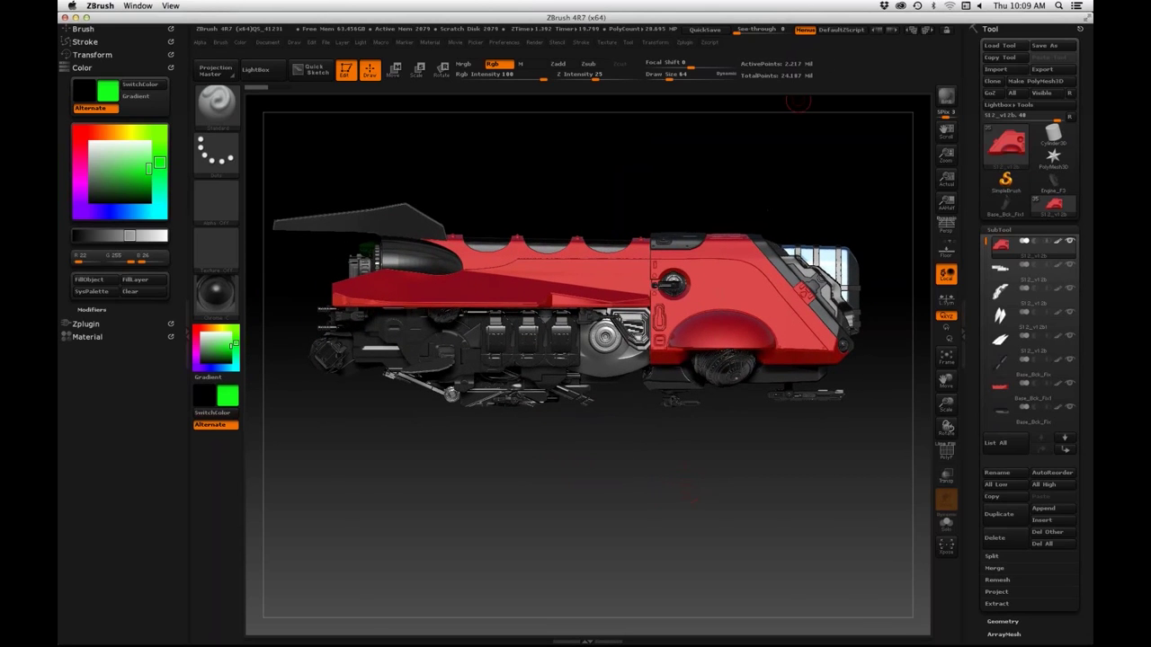
pyautogui.moveTo(706, 517); pyautogui.dragTo(405, 518)
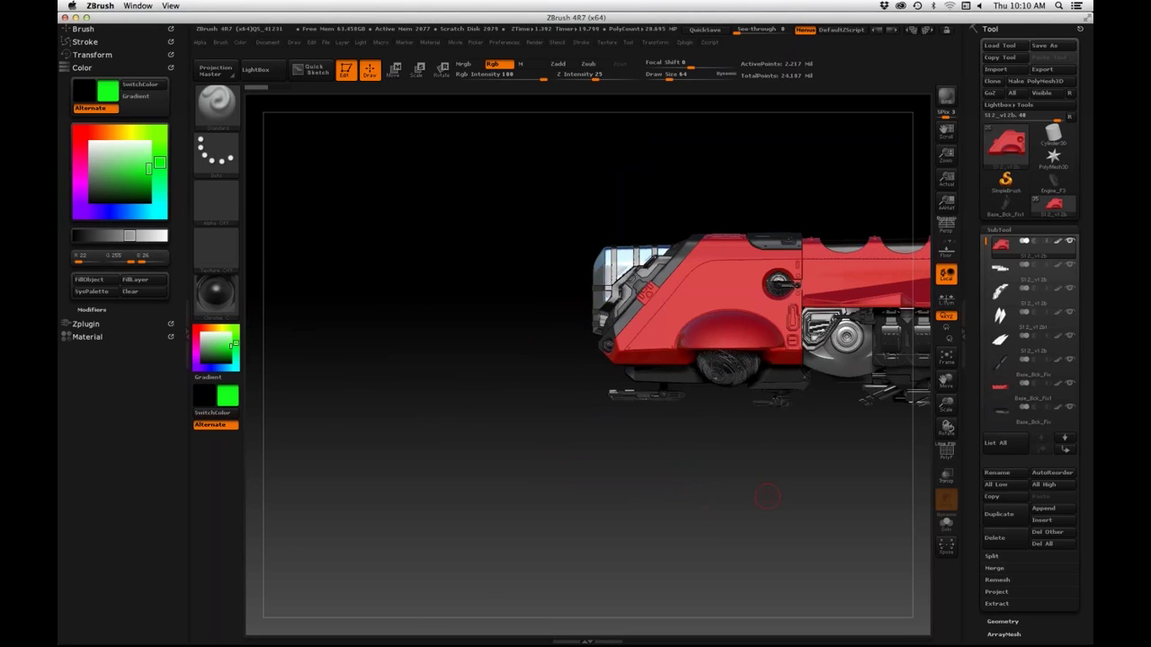
pyautogui.keyDown('alt'); pyautogui.moveTo(766, 496); pyautogui.dragTo(619, 468); pyautogui.keyUp('alt')
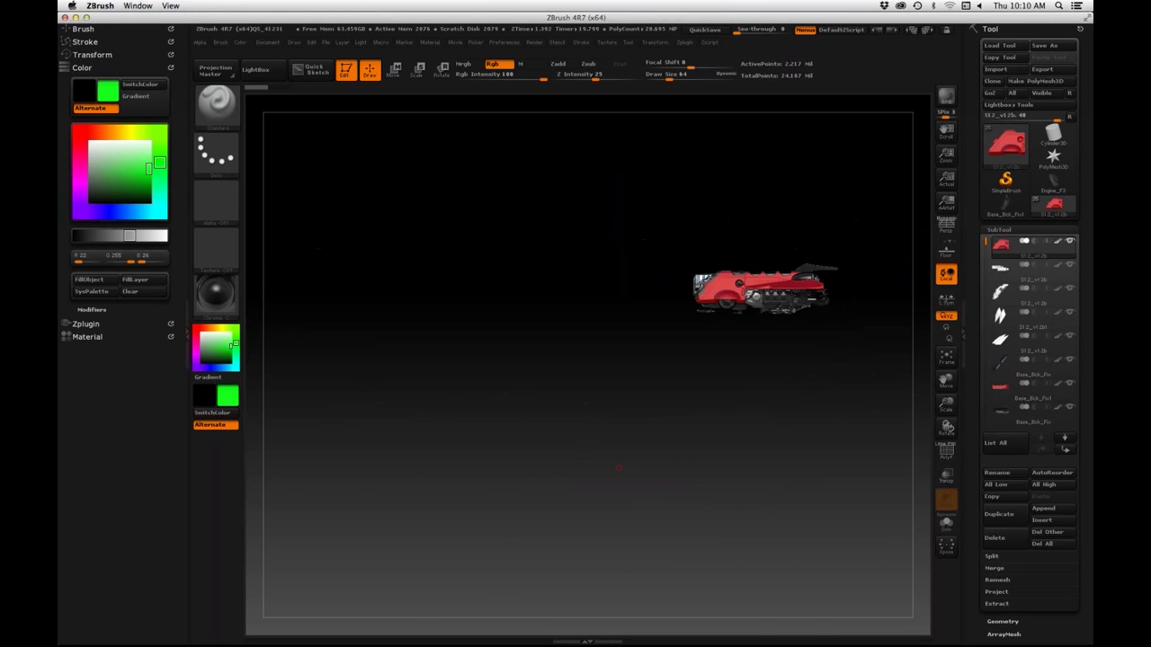
pyautogui.keyDown('alt'); pyautogui.moveTo(773, 377); pyautogui.dragTo(756, 417, button='right'); pyautogui.keyUp('alt')
pyautogui.keyDown('ctrl'); pyautogui.moveTo(607, 509); pyautogui.dragTo(649, 520, button='right'); pyautogui.keyUp('ctrl')
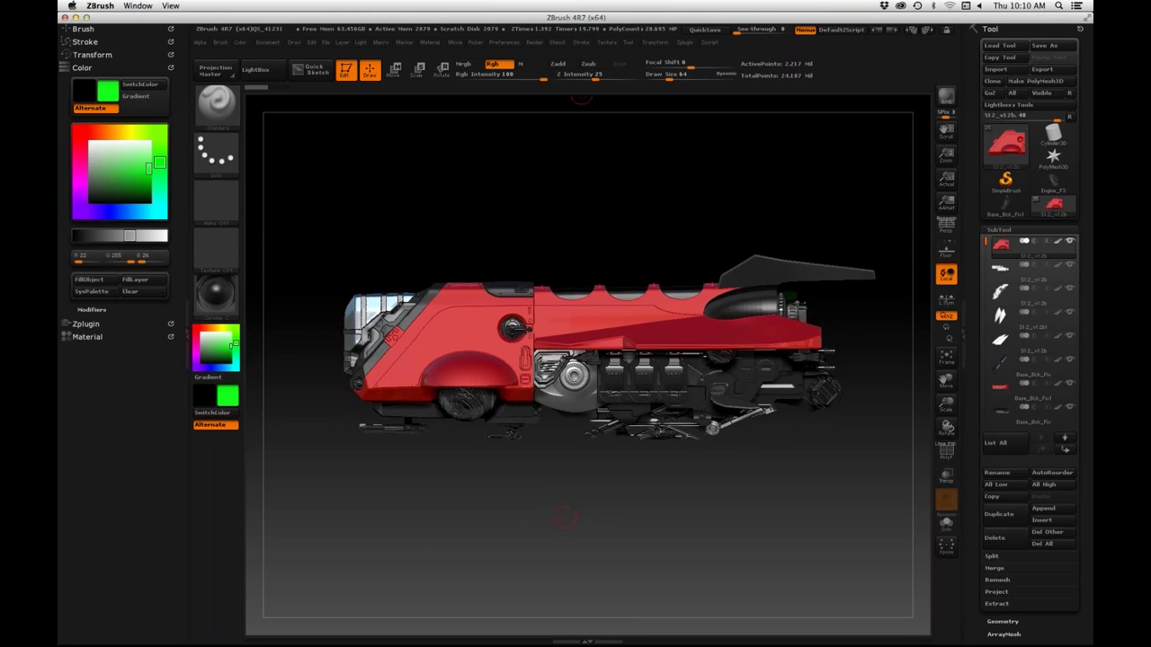
pyautogui.click(534, 42)
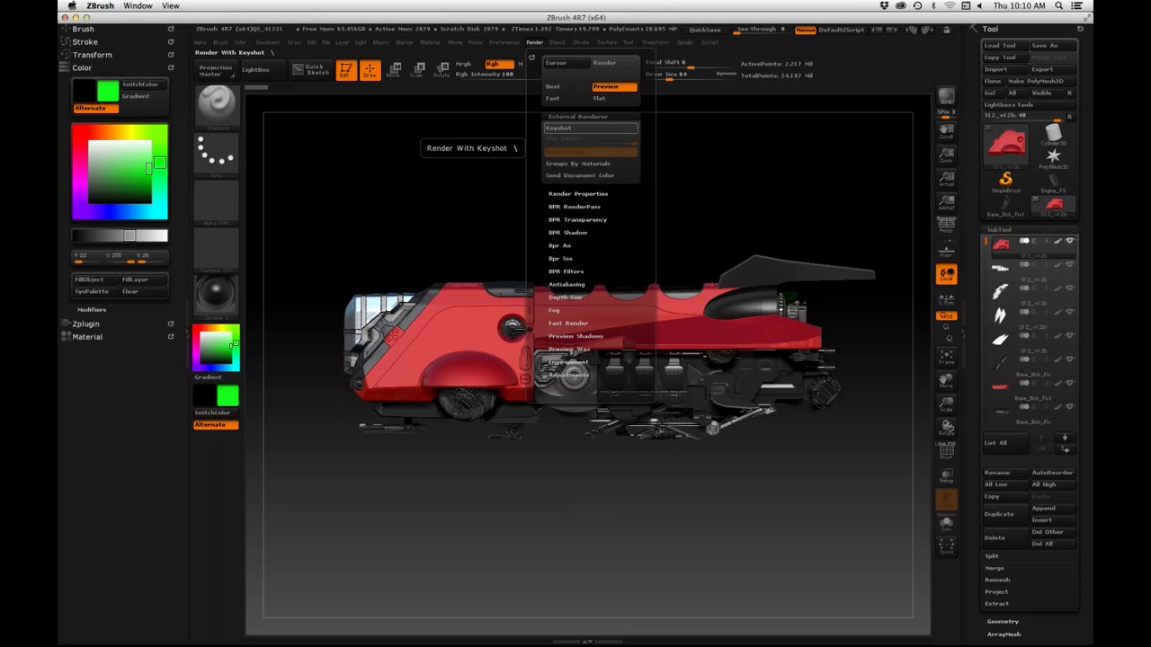
pyautogui.click(589, 128)
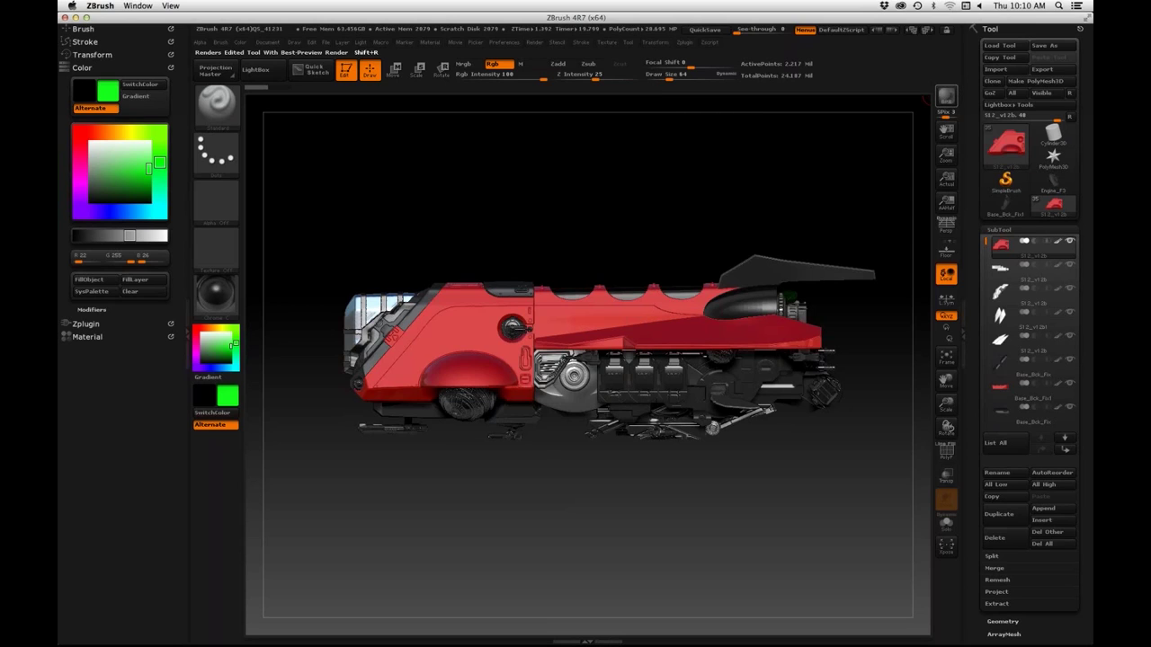
pyautogui.click(946, 96)
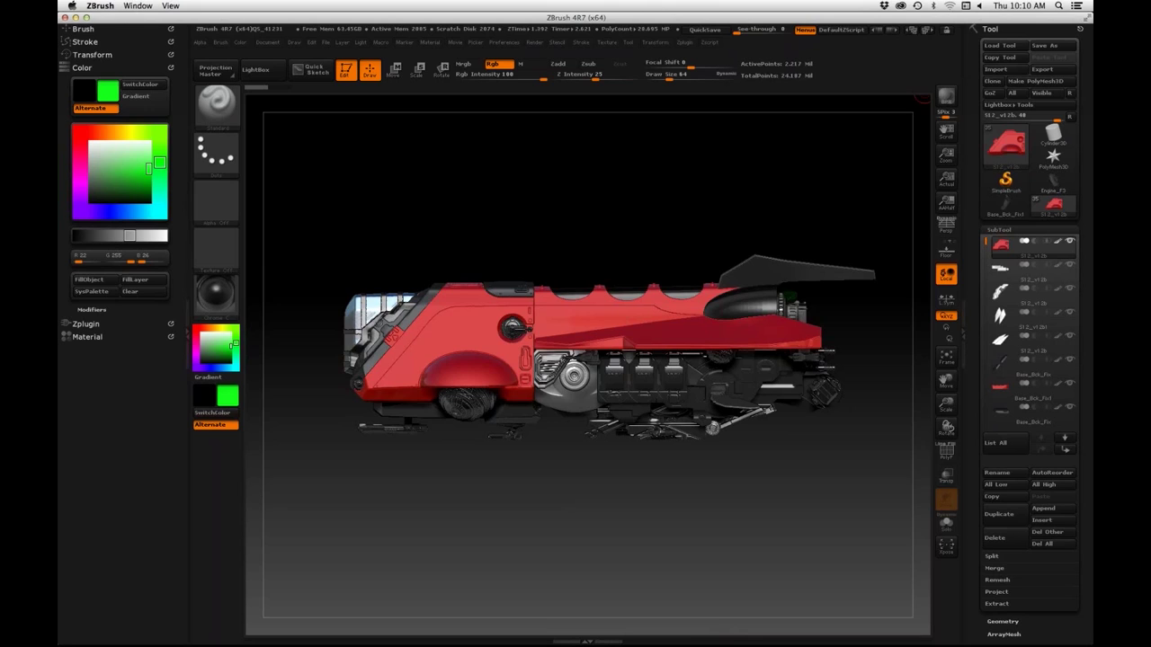
# Switch to KeyShot and show the transferred vehicle in closer view from its other side
pyautogui.press('super+Tab')
pyautogui.press('super+Tab')
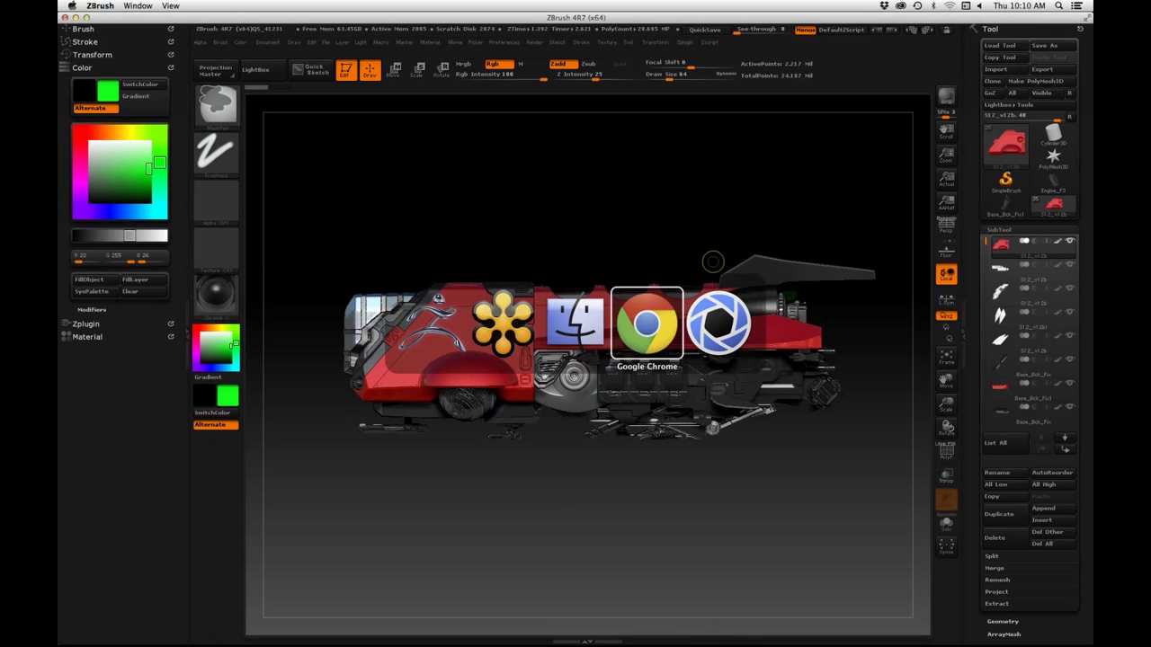
pyautogui.press('super+Tab')
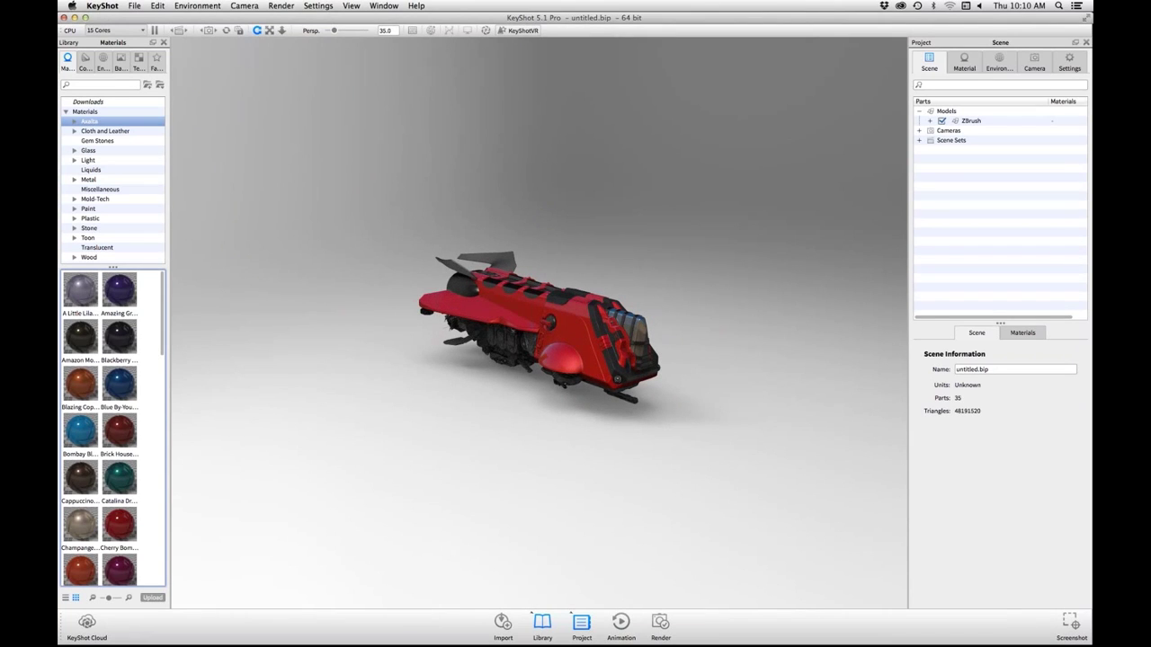
pyautogui.scroll(6, 540, 324)
pyautogui.scroll(-1, 540, 324)
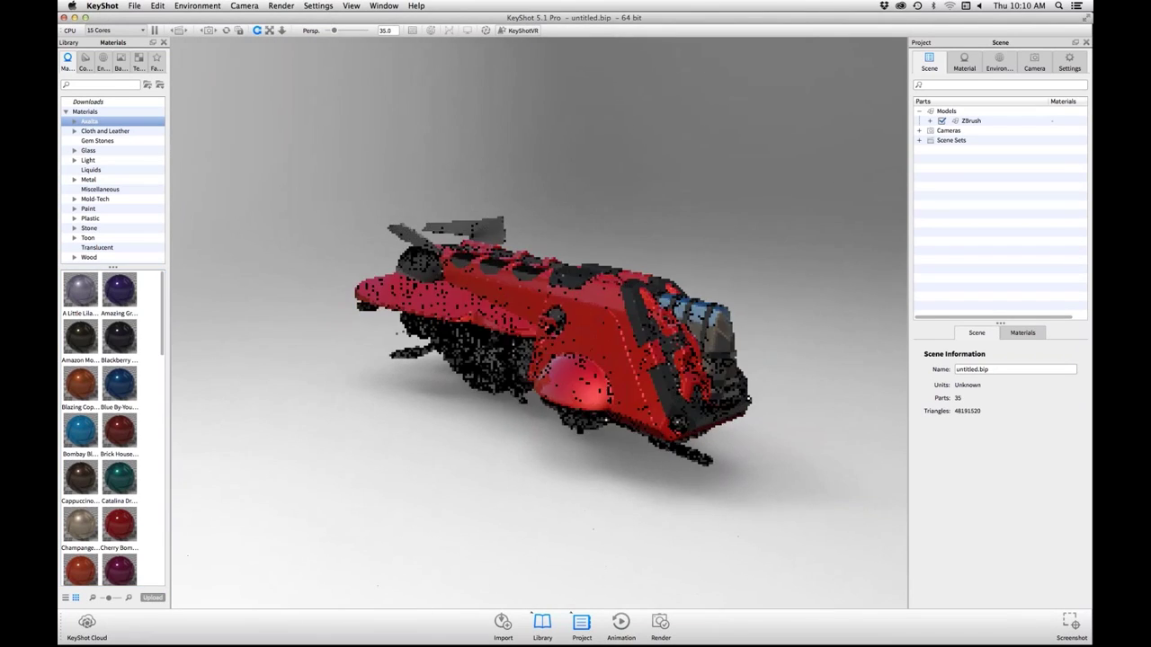
pyautogui.moveTo(629, 341); pyautogui.dragTo(279, 341)
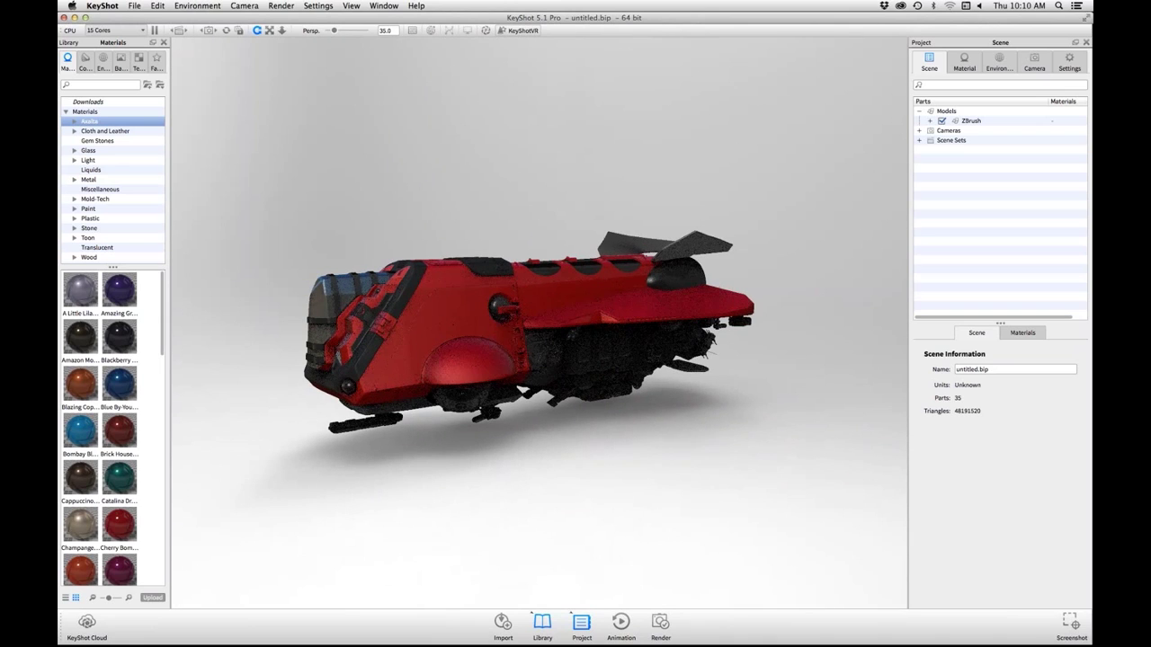
# Apply the outdoor environment hdri-locations_iceland_4k to the scene
pyautogui.click(103, 61)
pyautogui.click(98, 338)
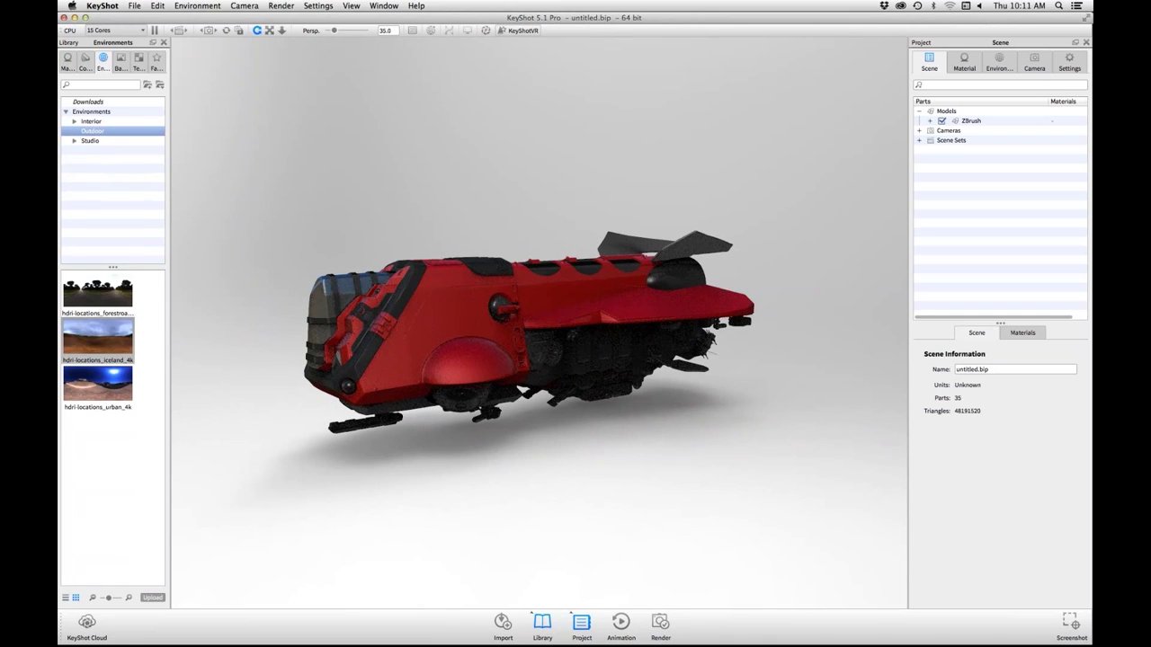
pyautogui.doubleClick(98, 338)
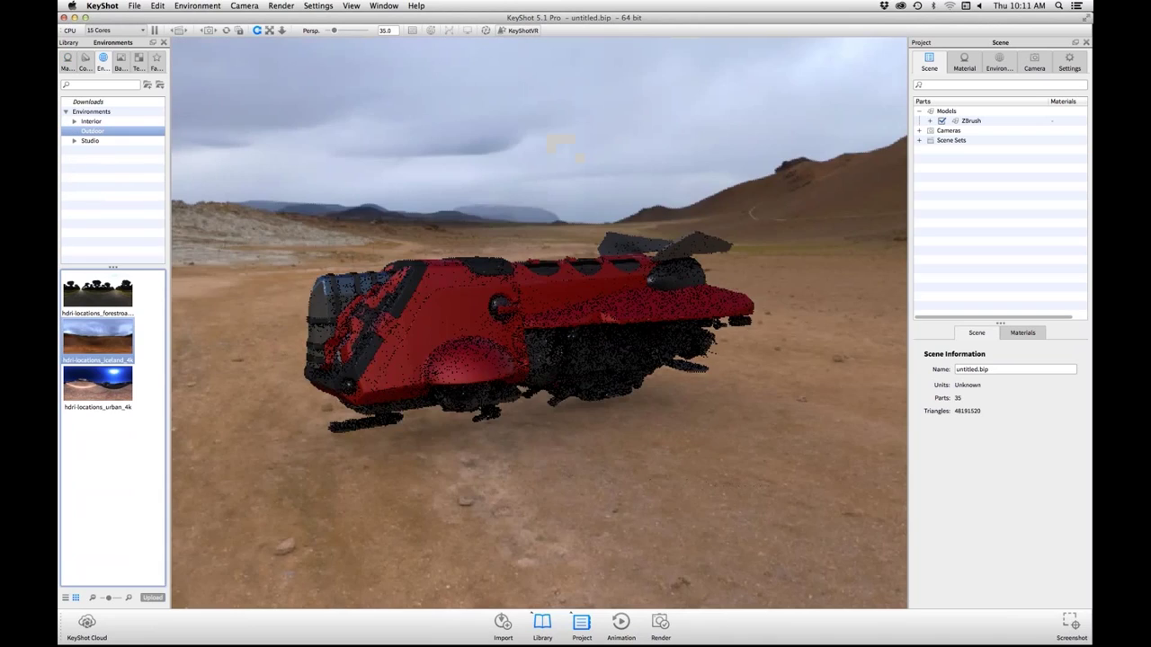
pyautogui.scroll(-1, 539, 324)
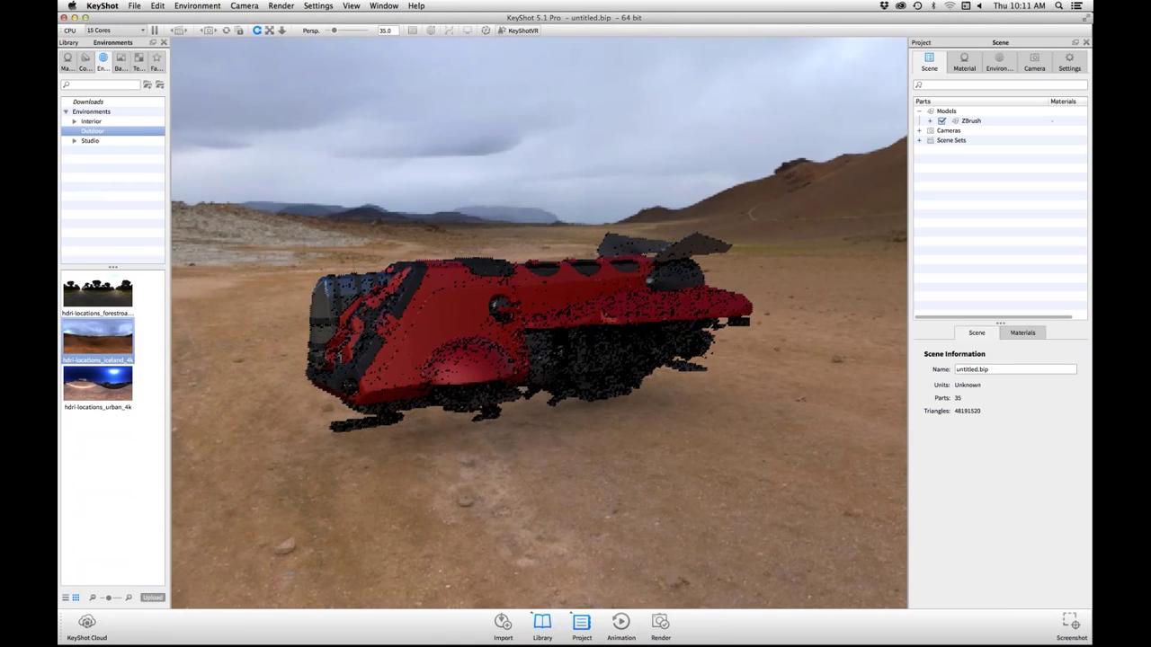
# Set the environment's contrast to 1.504 and its brightness to 2.16
pyautogui.click(999, 61)
pyautogui.moveTo(960, 266); pyautogui.dragTo(1034, 238)
pyautogui.moveTo(954, 266); pyautogui.dragTo(990, 266)
pyautogui.moveTo(539, 360); pyautogui.dragTo(805, 365)
# Apply the Brick House paint material to the vehicle's rear upper hull, front body and side wing
pyautogui.click(68, 61)
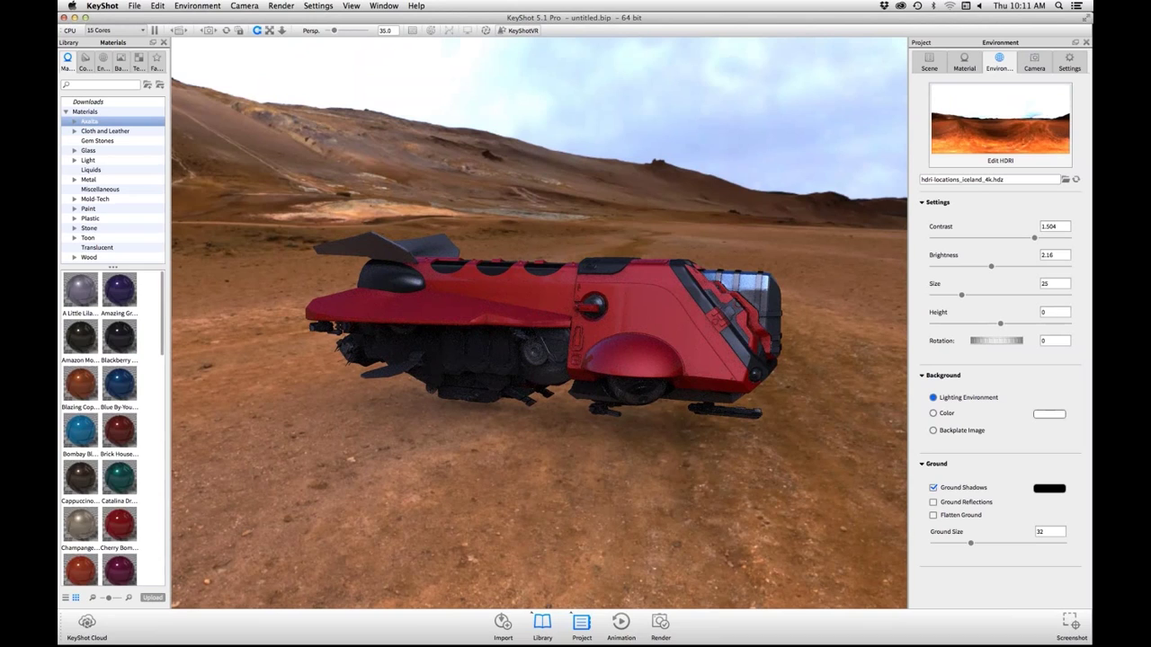
pyautogui.scroll(-1, 112, 427)
pyautogui.scroll(1, 112, 427)
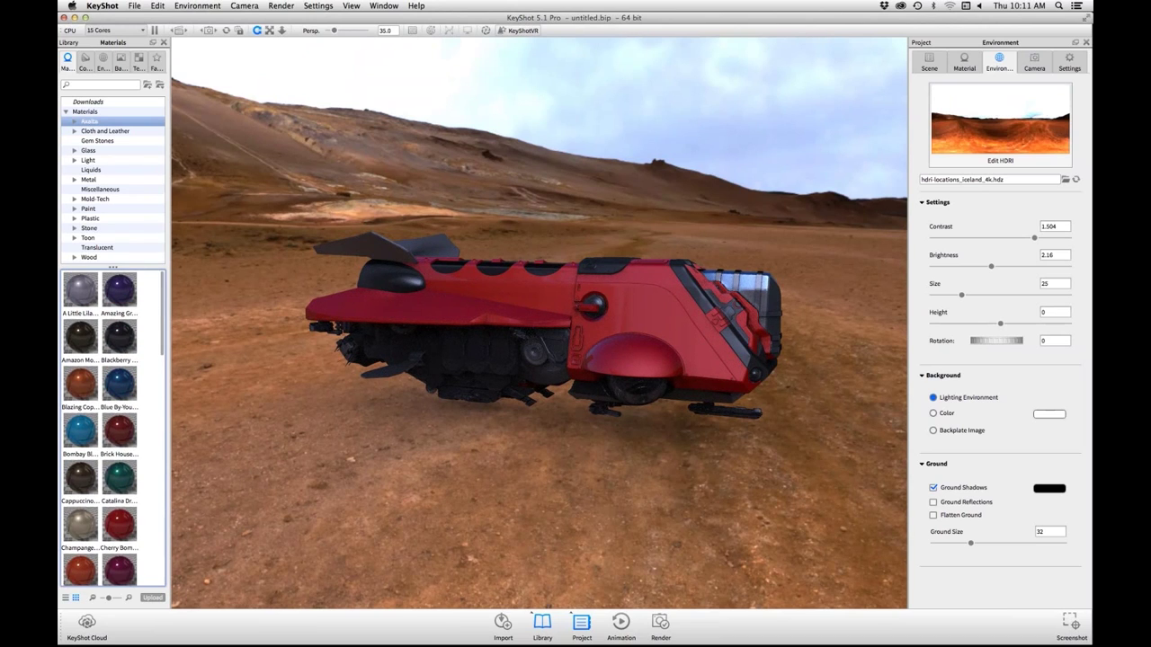
pyautogui.moveTo(118, 432); pyautogui.dragTo(540, 310)
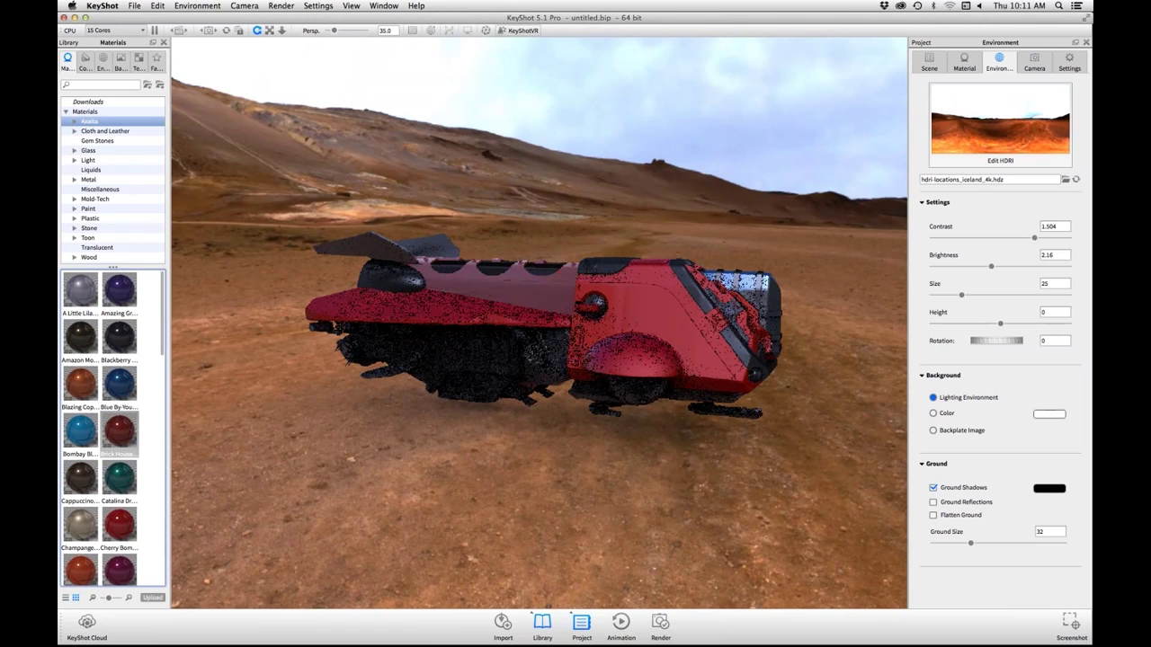
pyautogui.moveTo(119, 432); pyautogui.dragTo(685, 334)
pyautogui.moveTo(118, 432); pyautogui.dragTo(415, 335)
pyautogui.moveTo(621, 378); pyautogui.dragTo(305, 404)
# Examine individual parts of the ZBrush model in the scene tree, reselect the whole group and collapse it
pyautogui.click(929, 61)
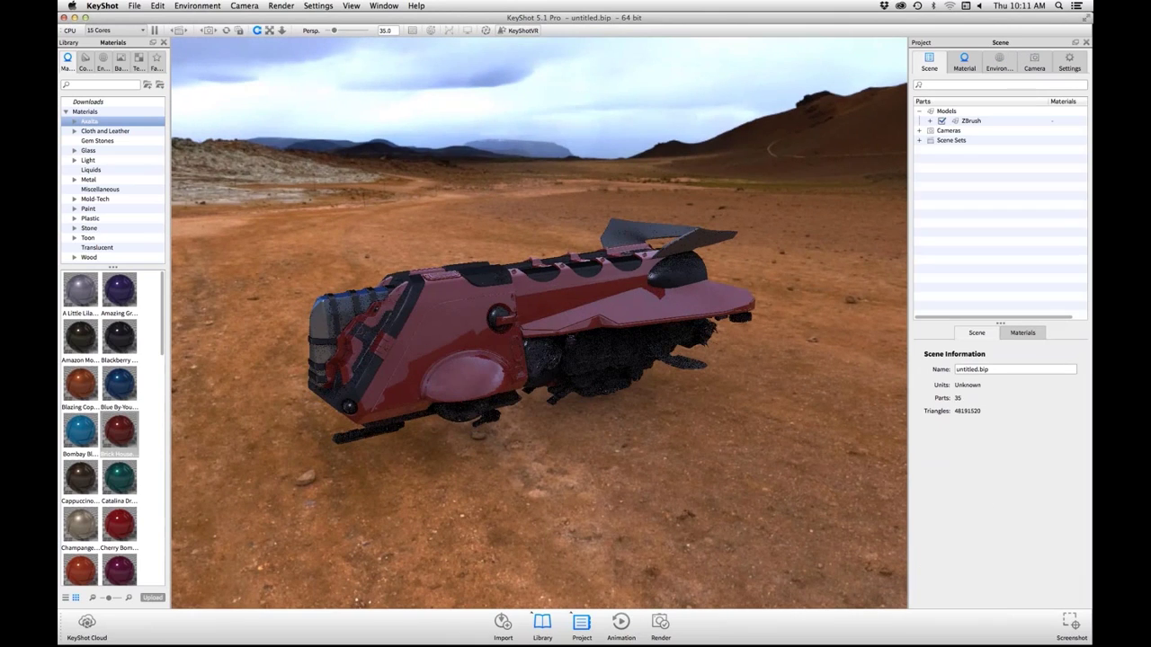
pyautogui.doubleClick(971, 121)
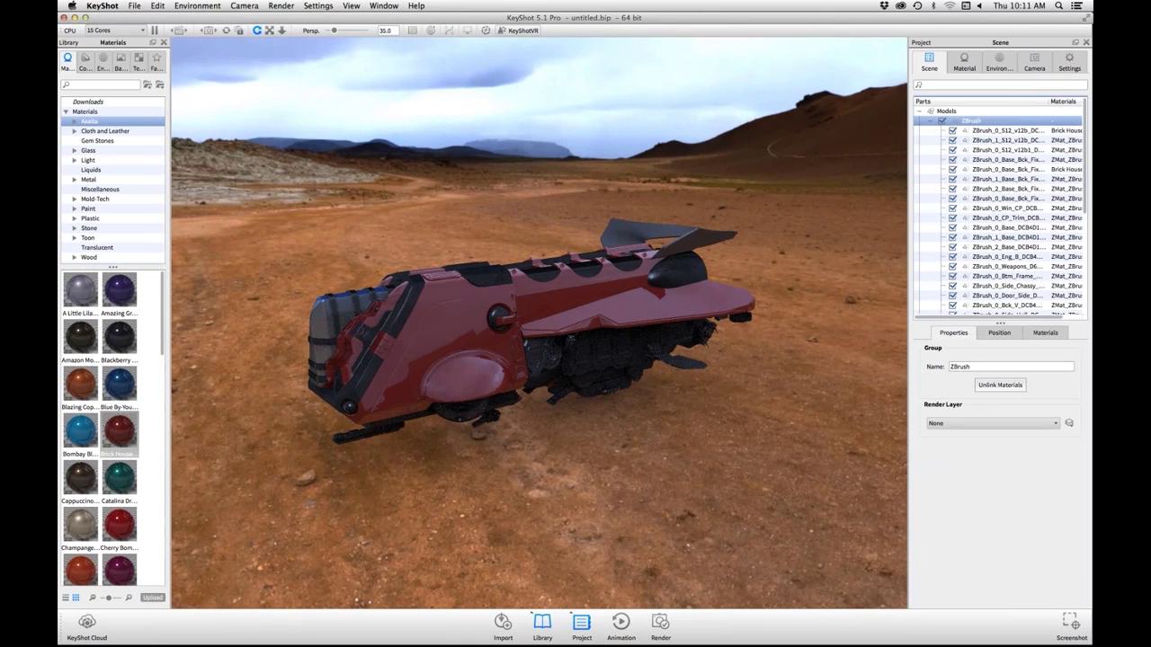
pyautogui.click(1007, 160)
pyautogui.moveTo(1007, 160); pyautogui.dragTo(1006, 173)
pyautogui.click(576, 349)
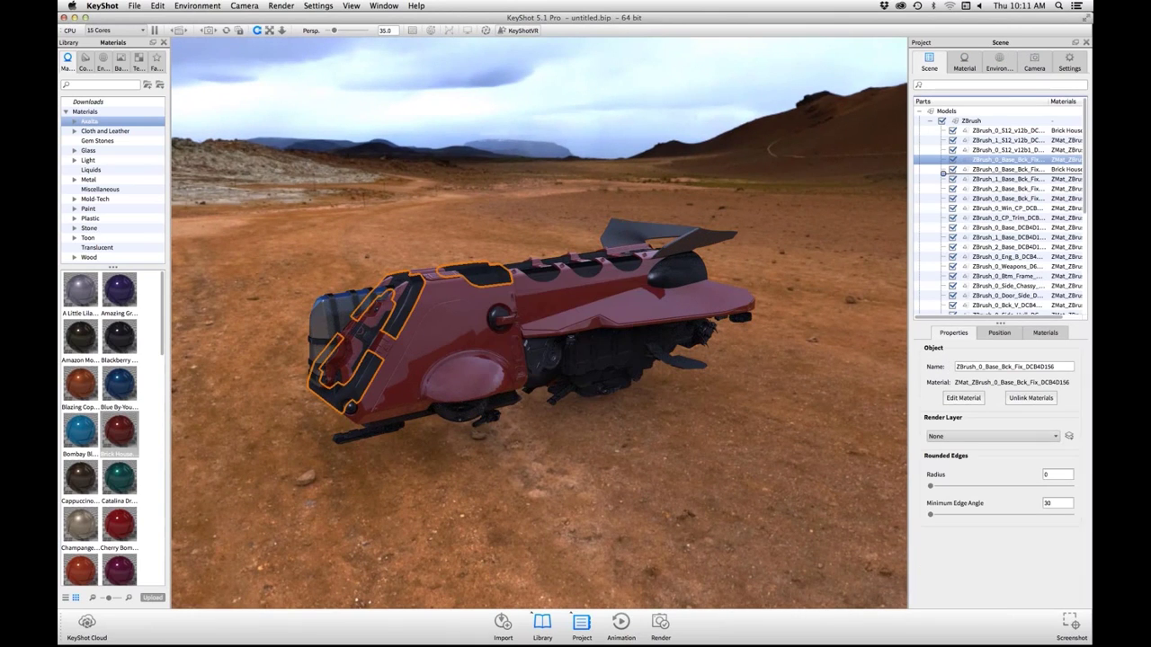
pyautogui.click(1007, 189)
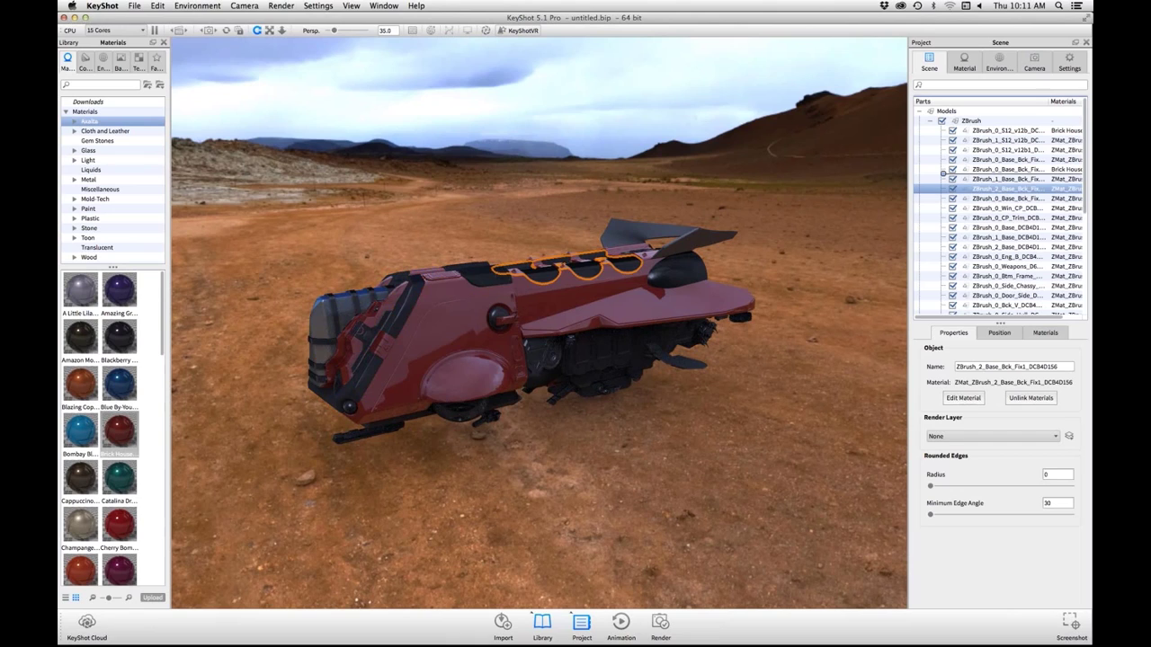
pyautogui.click(971, 120)
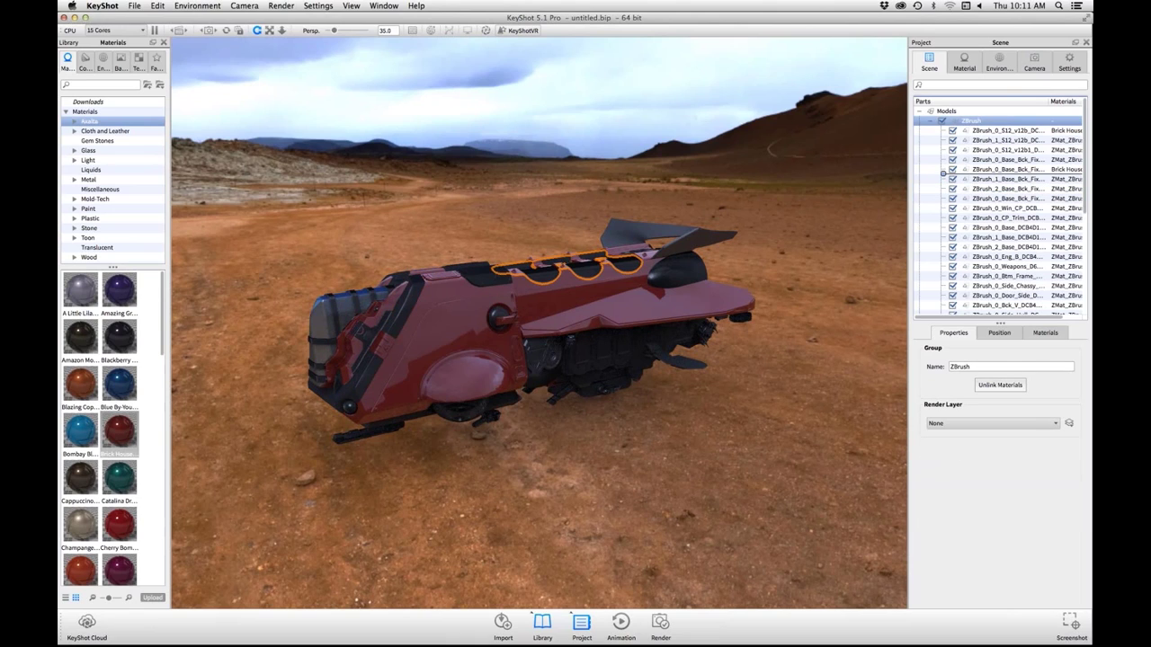
pyautogui.click(931, 120)
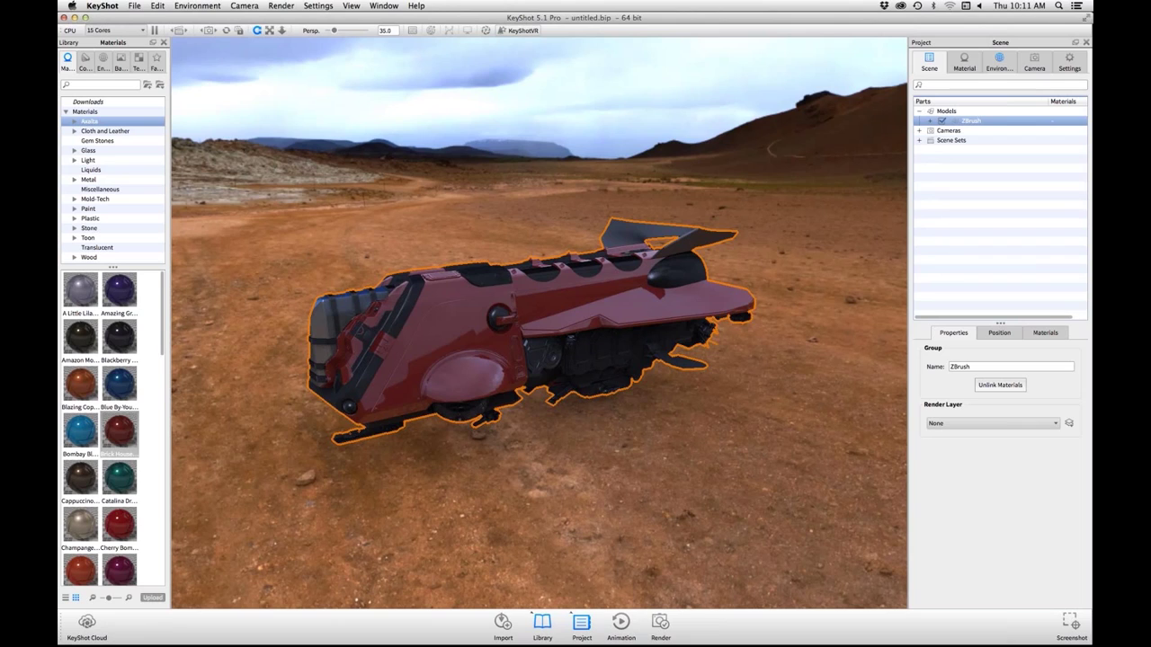
# Show the scene information for the Models group in the scene tree and inspect the vehicle from other angles
pyautogui.click(999, 62)
pyautogui.click(929, 62)
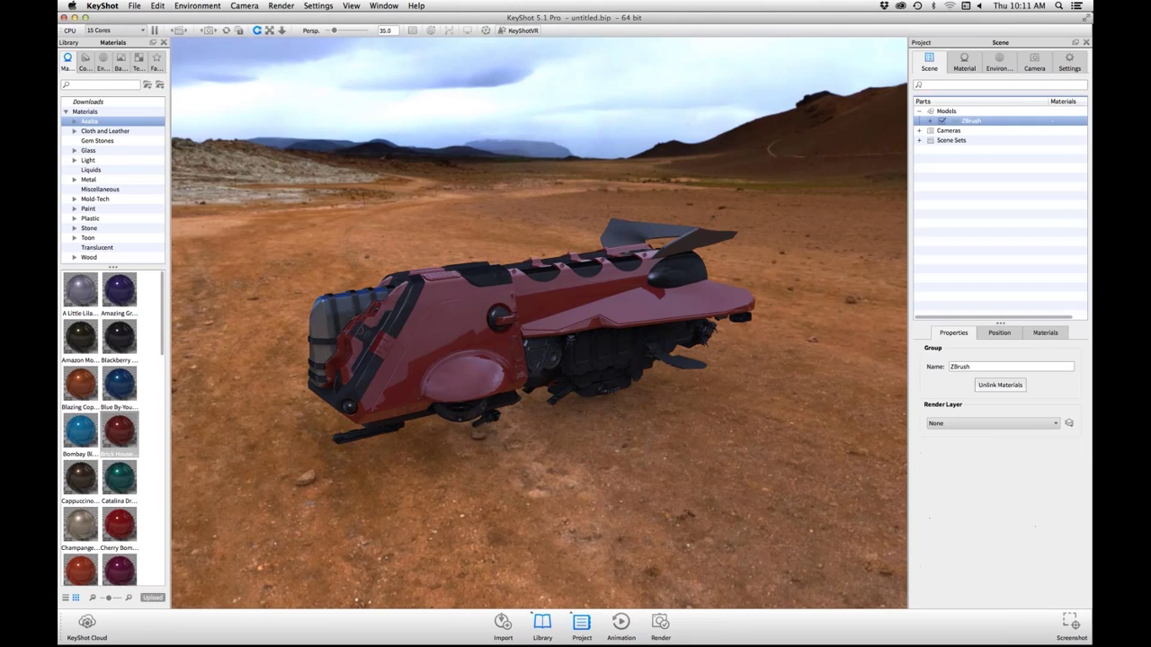
pyautogui.click(947, 111)
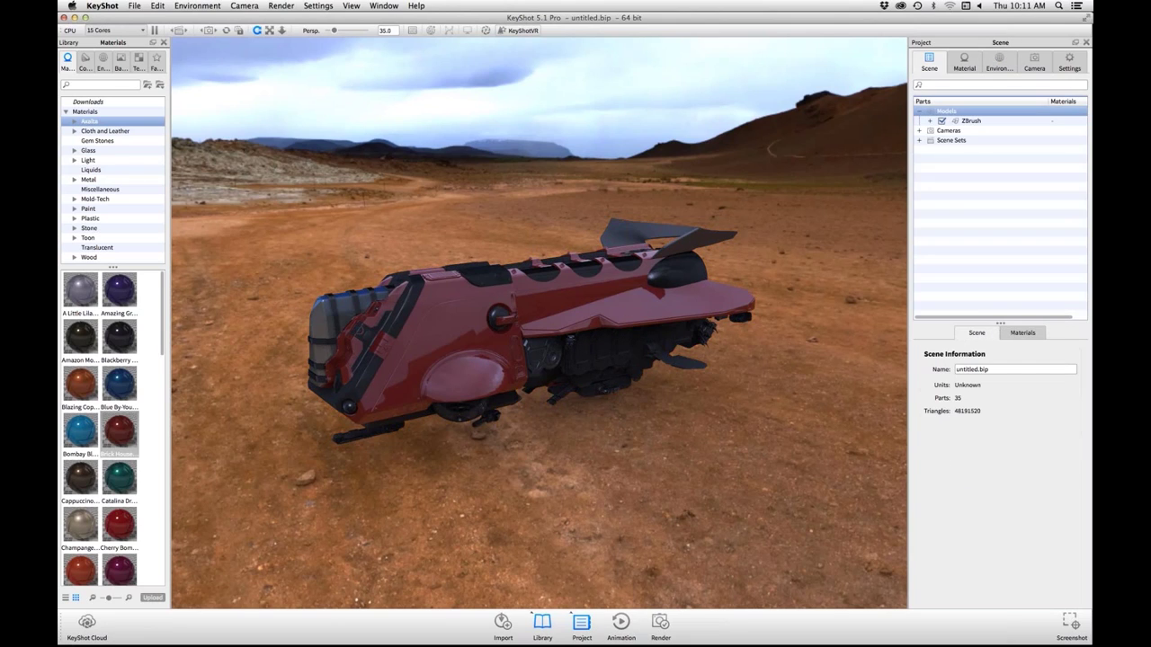
pyautogui.moveTo(539, 378); pyautogui.dragTo(517, 310)
pyautogui.scroll(3, 517, 310)
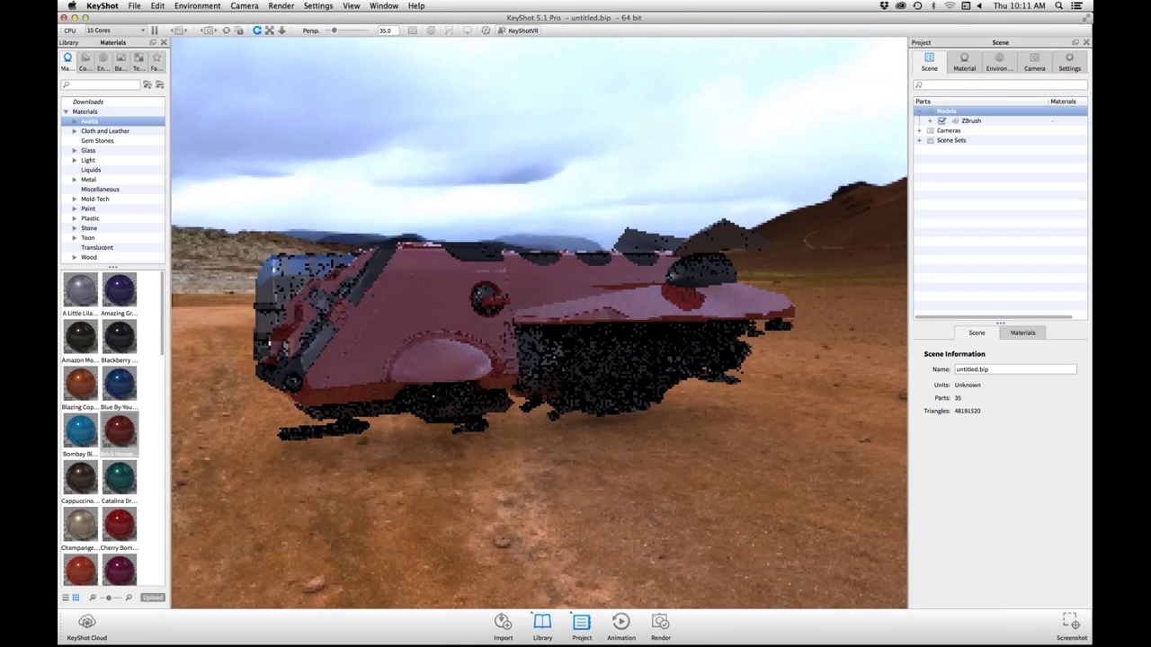
pyautogui.moveTo(414, 333); pyautogui.dragTo(764, 330)
# Switch to ZBrush and move the spherical front engine subtool straight down, clear of the vehicle's hull
pyautogui.press('super+Tab')
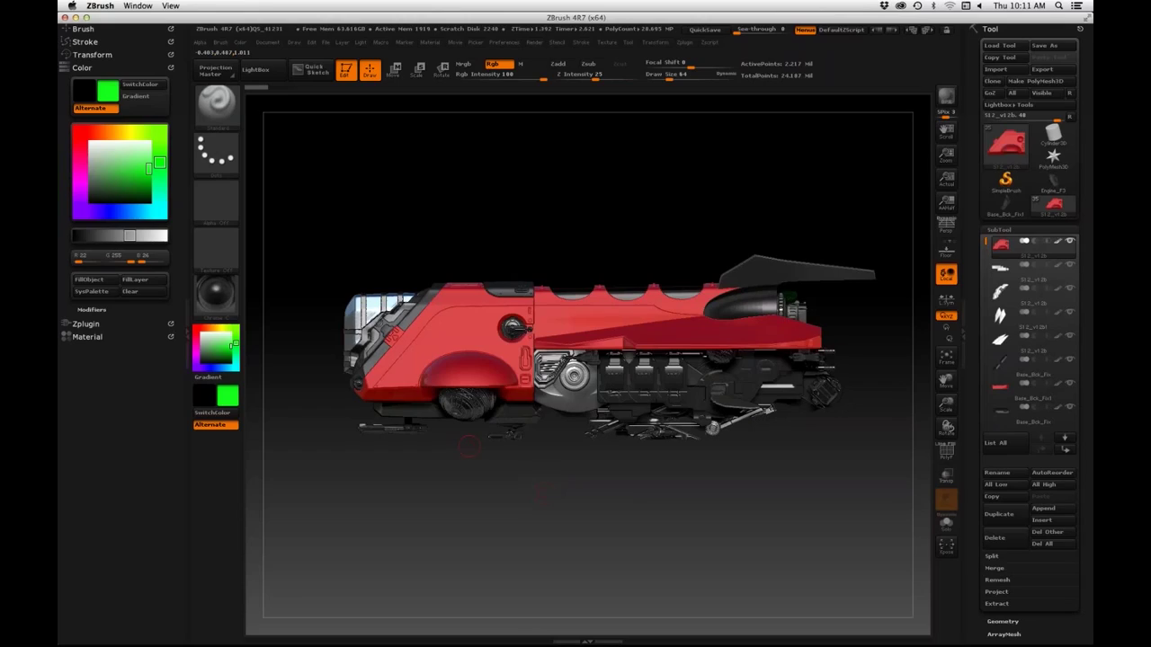
pyautogui.keyDown('alt'); pyautogui.click(466, 403); pyautogui.keyUp('alt')
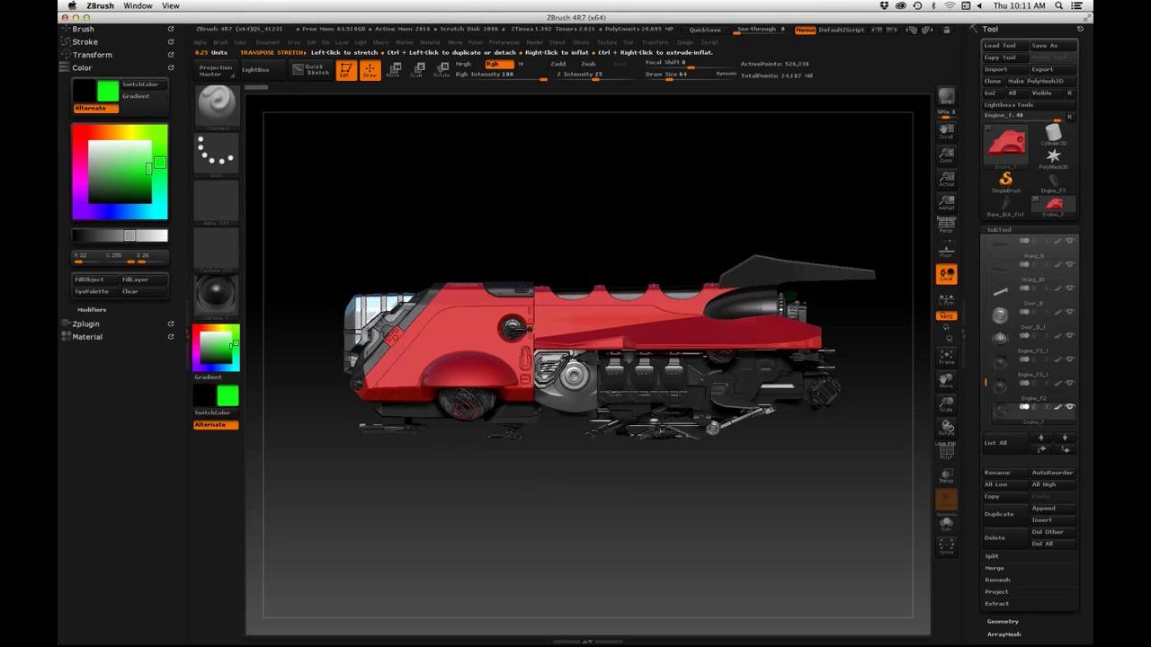
pyautogui.press('w')
pyautogui.keyDown('shift'); pyautogui.moveTo(469, 401); pyautogui.dragTo(469, 542); pyautogui.keyUp('shift')
pyautogui.moveTo(469, 462); pyautogui.dragTo(469, 524)
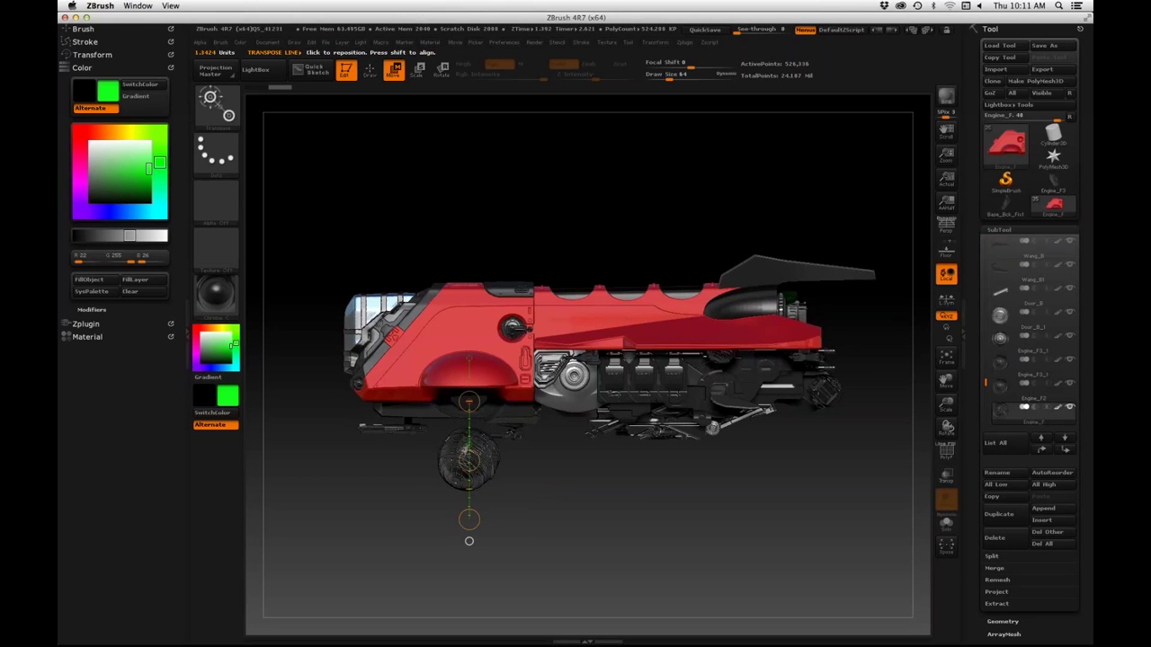
# Send the modified vehicle to KeyShot with a Best-Preview Render and switch back to KeyShot
pyautogui.moveTo(539, 539); pyautogui.dragTo(660, 512)
pyautogui.moveTo(661, 512); pyautogui.dragTo(614, 496)
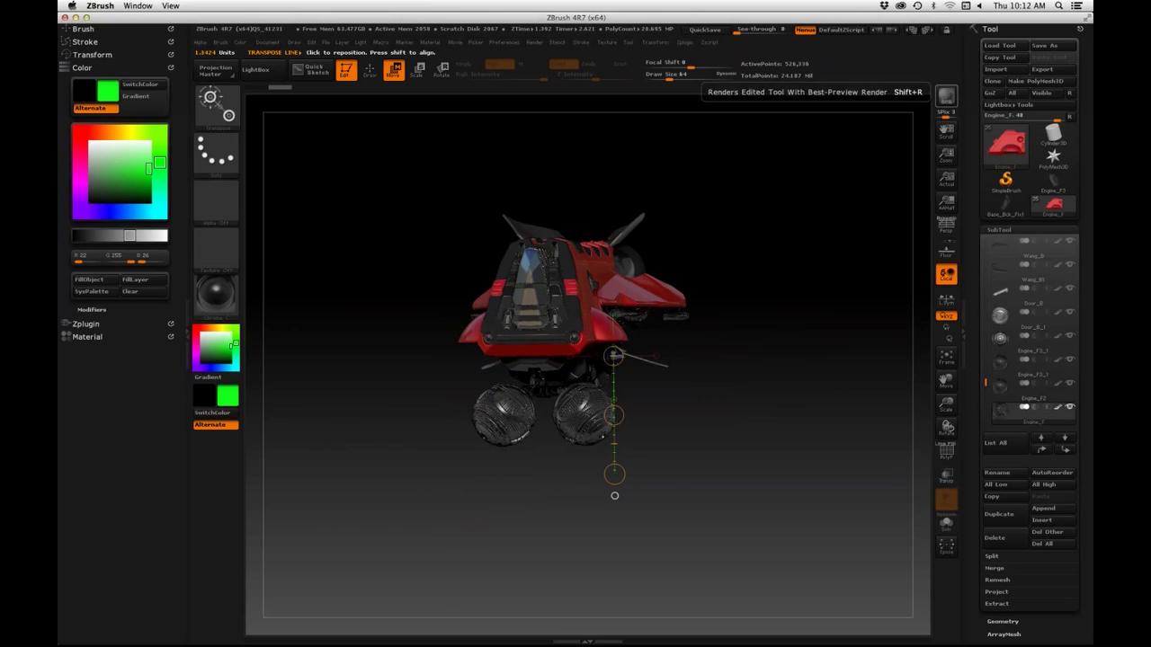
pyautogui.click(946, 97)
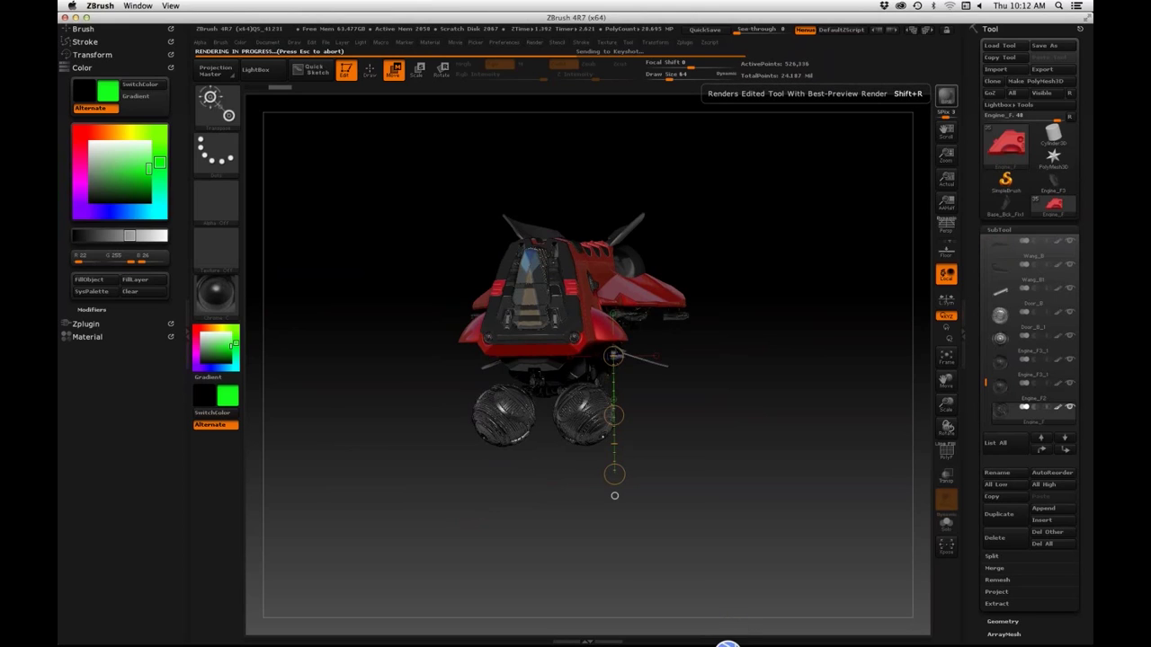
pyautogui.press('super+Tab')
pyautogui.press('super+Tab')
pyautogui.press('super+shift+Tab')
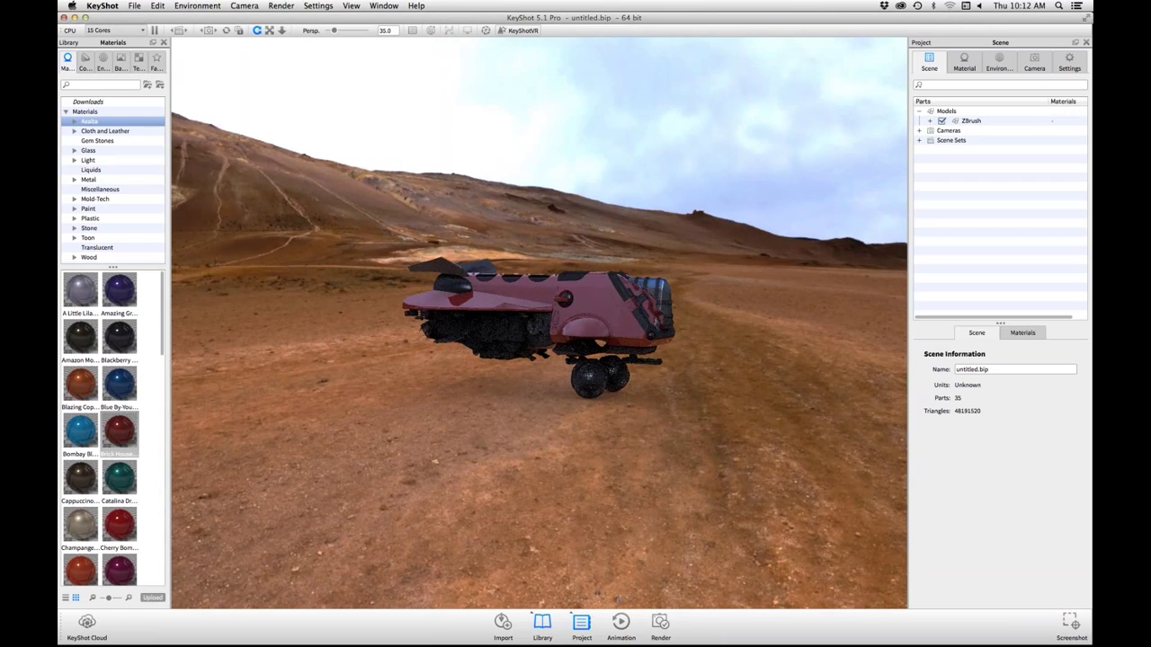
# Apply the pale A Little Lila… paint material to the lowered spherical engines beneath the vehicle
pyautogui.moveTo(557, 378); pyautogui.dragTo(485, 380)
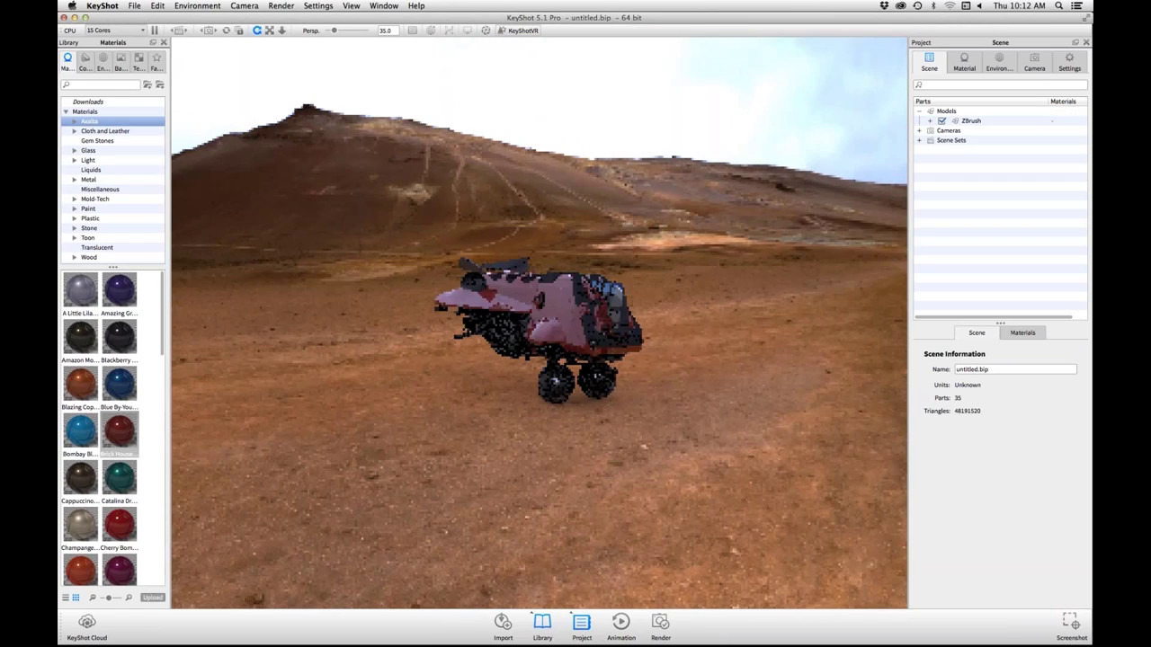
pyautogui.scroll(5, 539, 323)
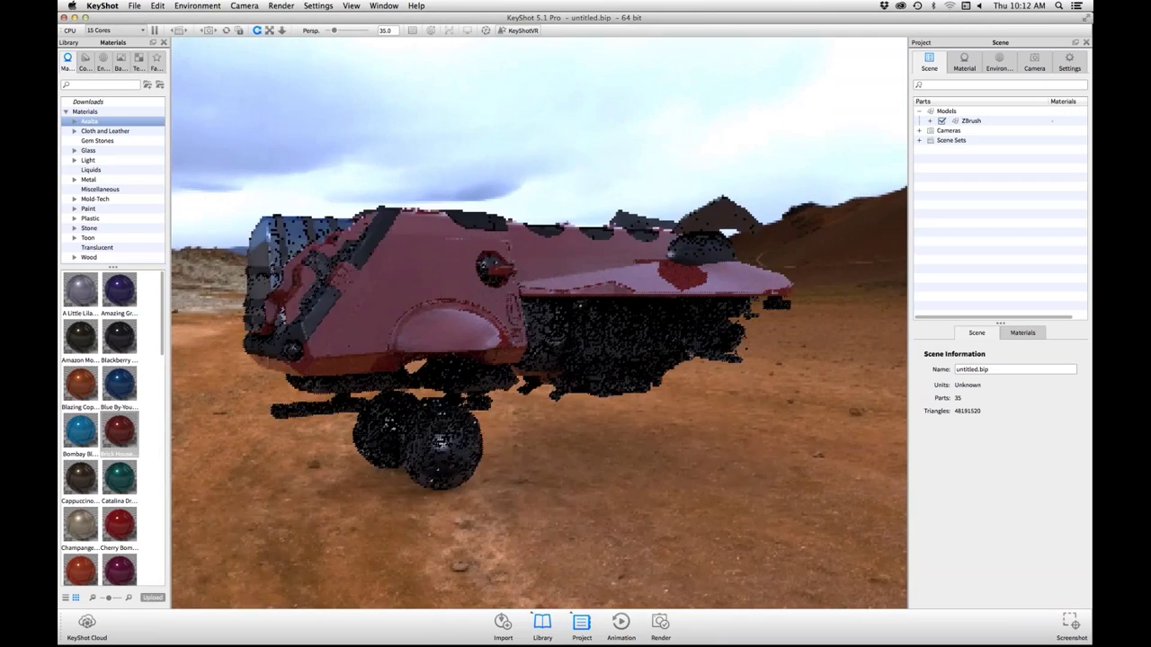
pyautogui.scroll(-5, 539, 323)
pyautogui.scroll(4, 539, 324)
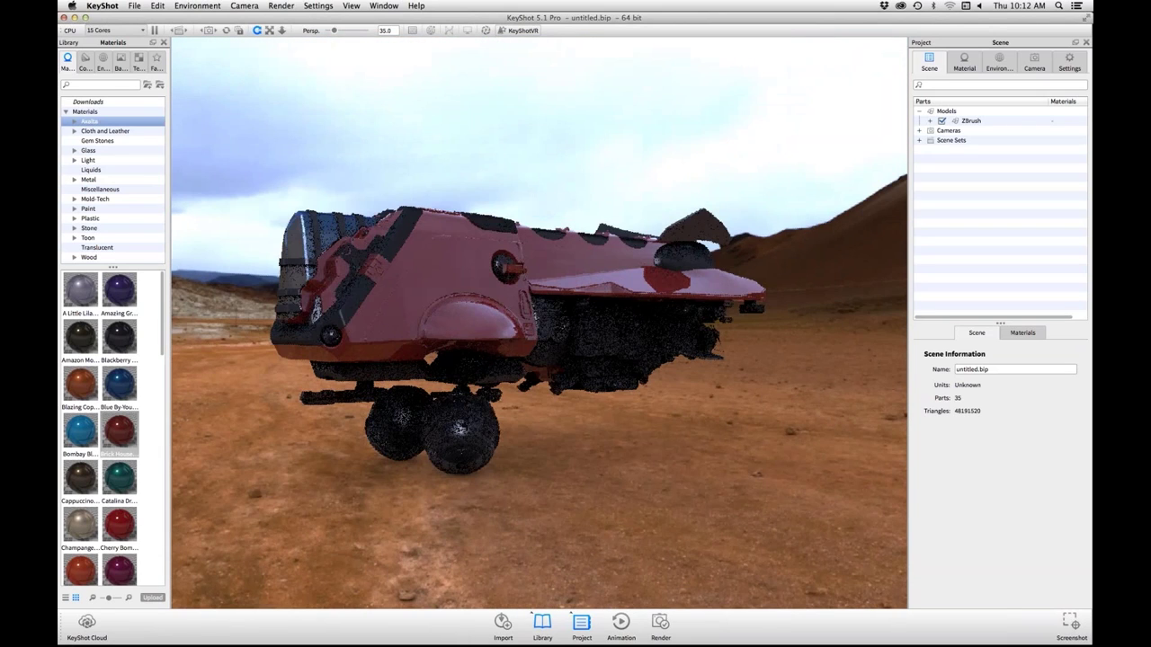
pyautogui.moveTo(80, 289); pyautogui.dragTo(396, 432)
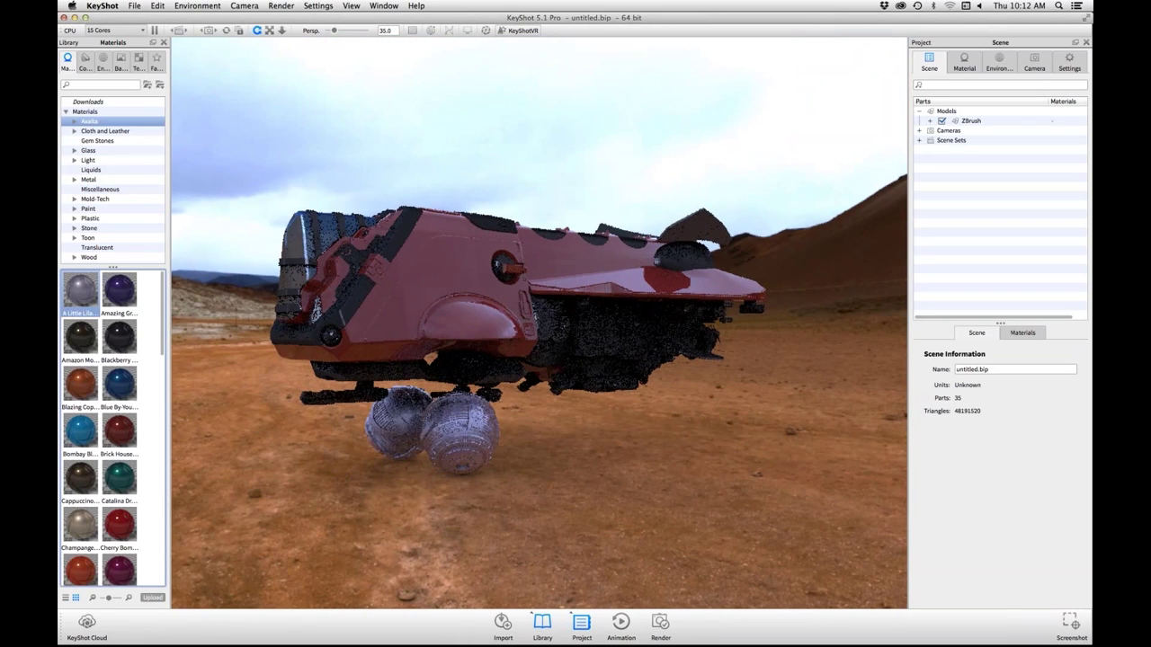
# Frame the vehicle from a low front three-quarter angle at a camera distance of 8.275
pyautogui.moveTo(539, 396); pyautogui.dragTo(387, 373)
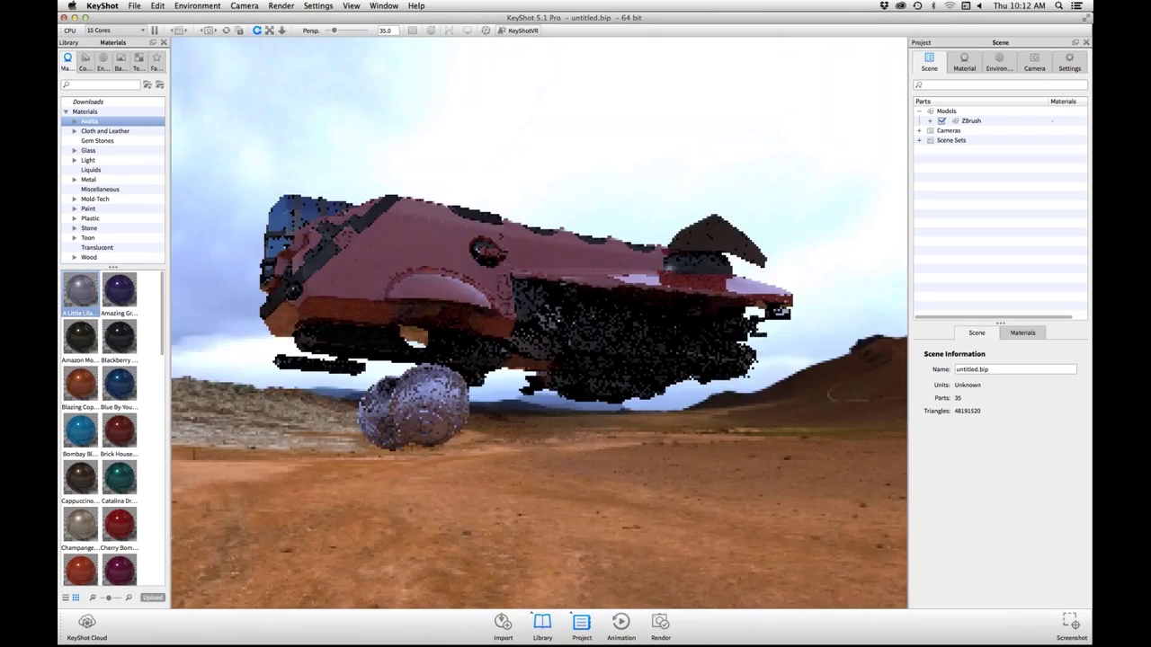
pyautogui.moveTo(539, 368); pyautogui.dragTo(476, 366)
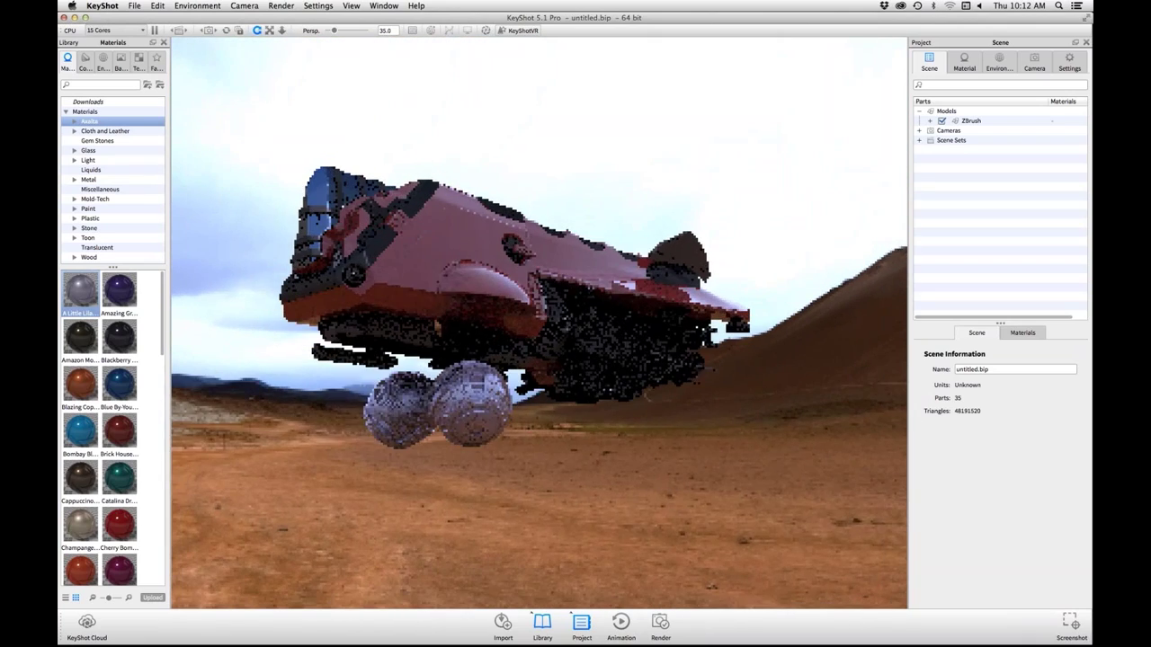
pyautogui.click(1034, 62)
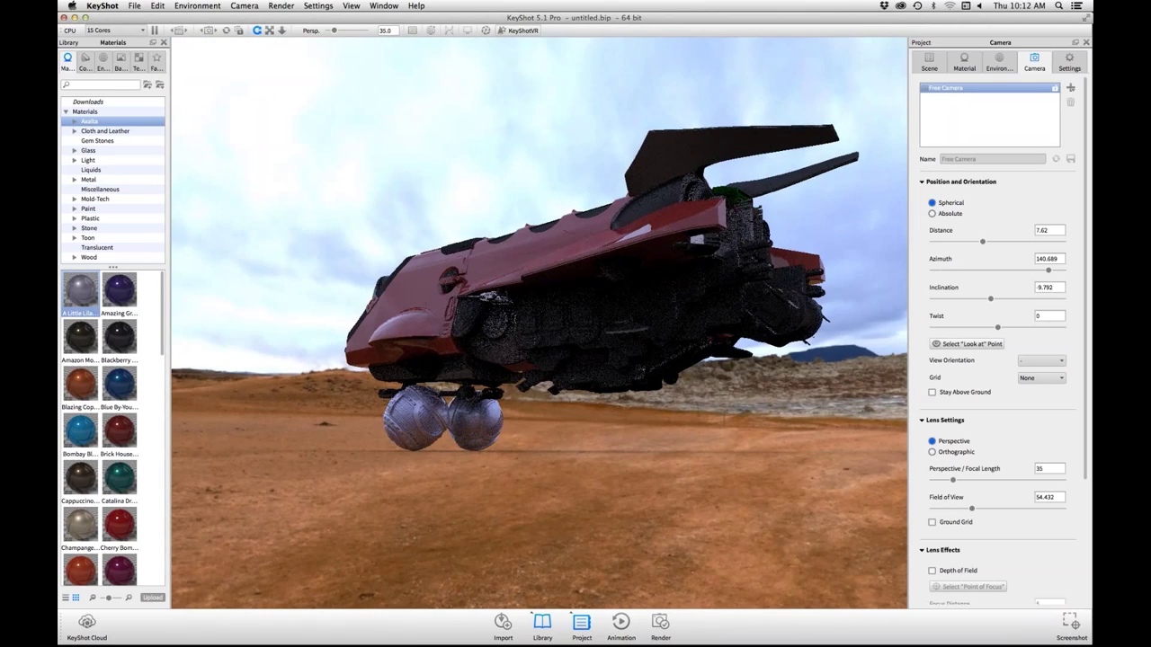
pyautogui.moveTo(539, 360); pyautogui.dragTo(719, 362)
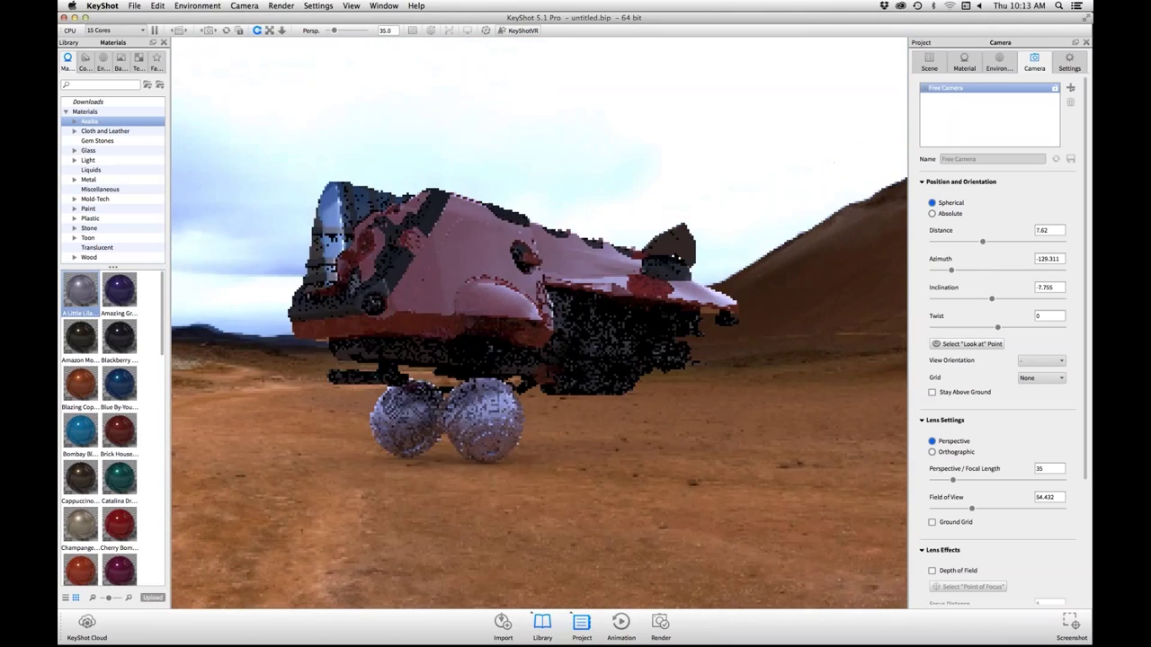
pyautogui.scroll(-1, 539, 323)
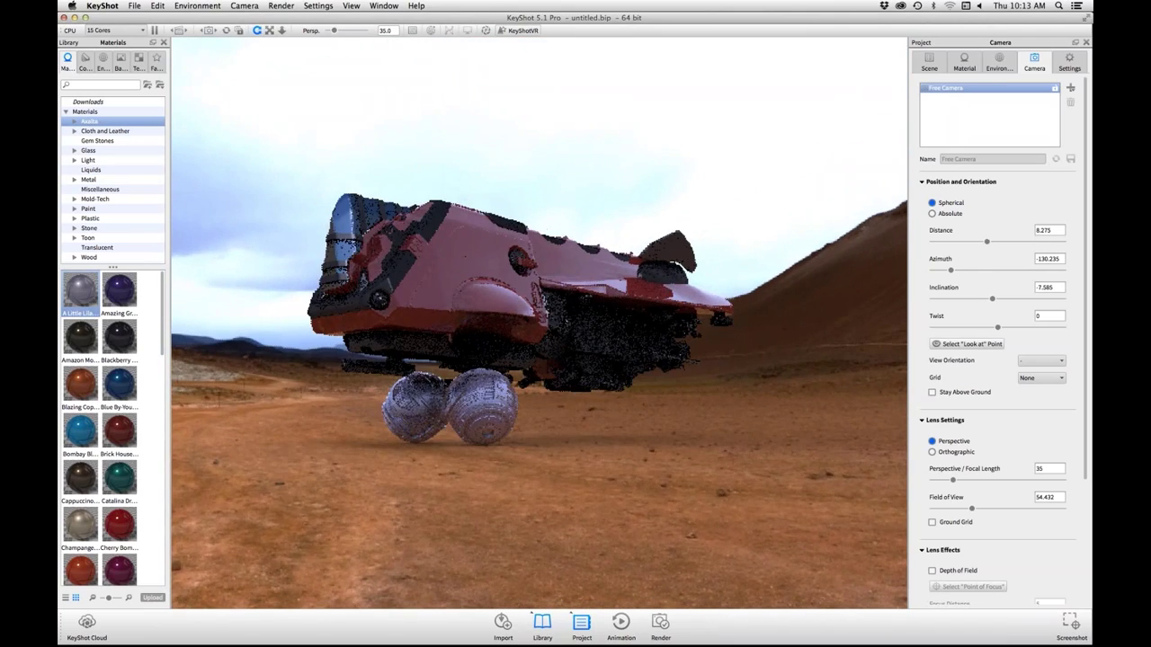
pyautogui.moveTo(539, 341); pyautogui.dragTo(537, 326)
# Set the environment's height to -0.252 and its rotation to 284 so the vehicle floats above the horizon
pyautogui.click(998, 62)
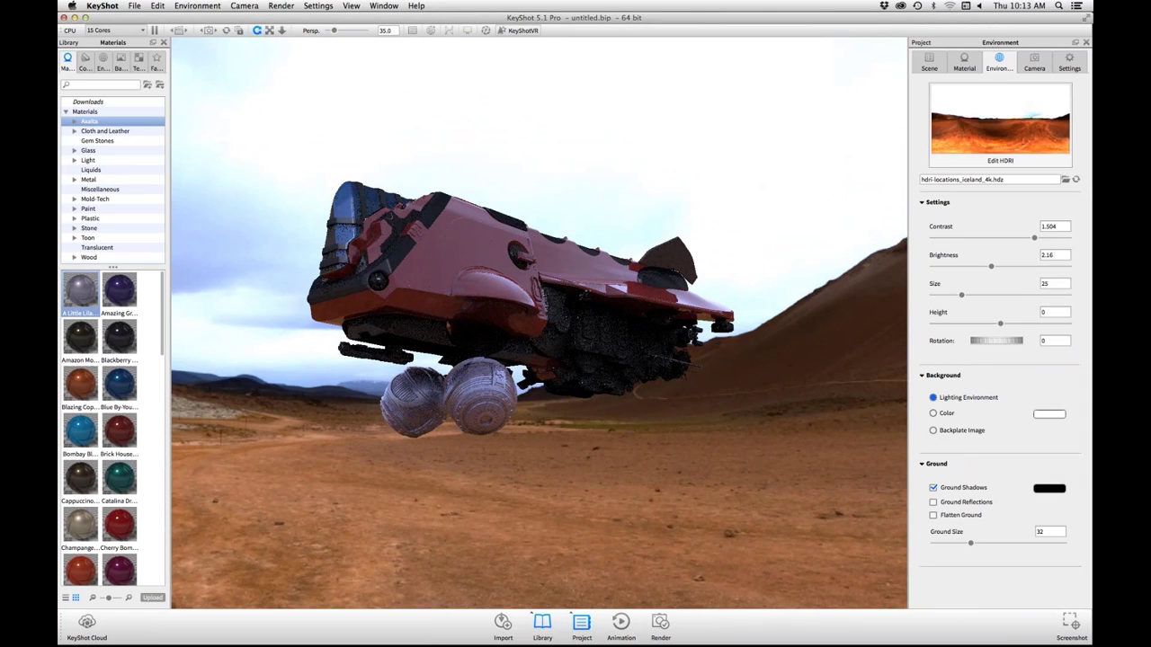
pyautogui.moveTo(1000, 323); pyautogui.dragTo(1021, 340)
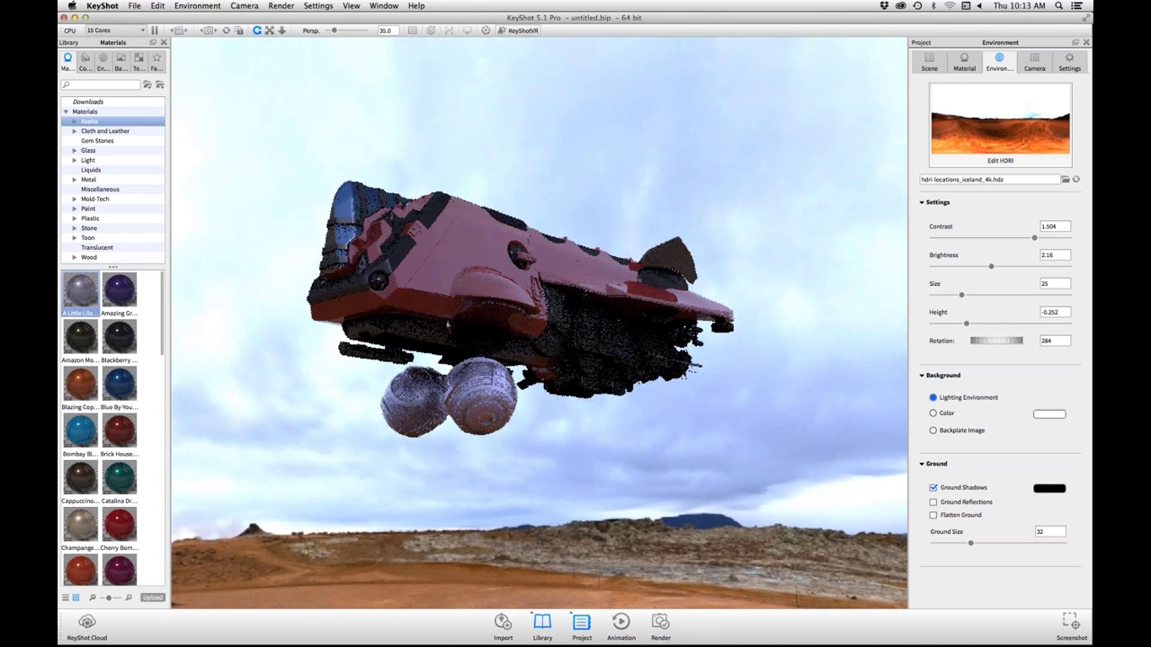
pyautogui.moveTo(710, 359); pyautogui.dragTo(725, 347)
# Add a new camera from the current view and unlock it
pyautogui.click(1034, 61)
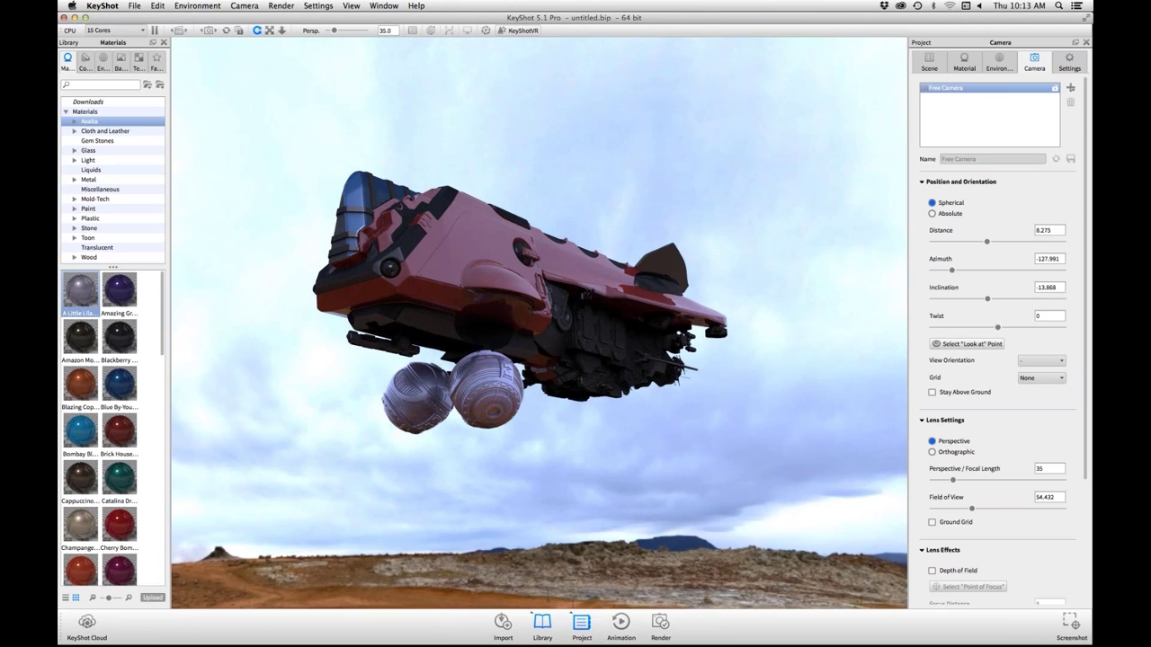
pyautogui.click(1069, 87)
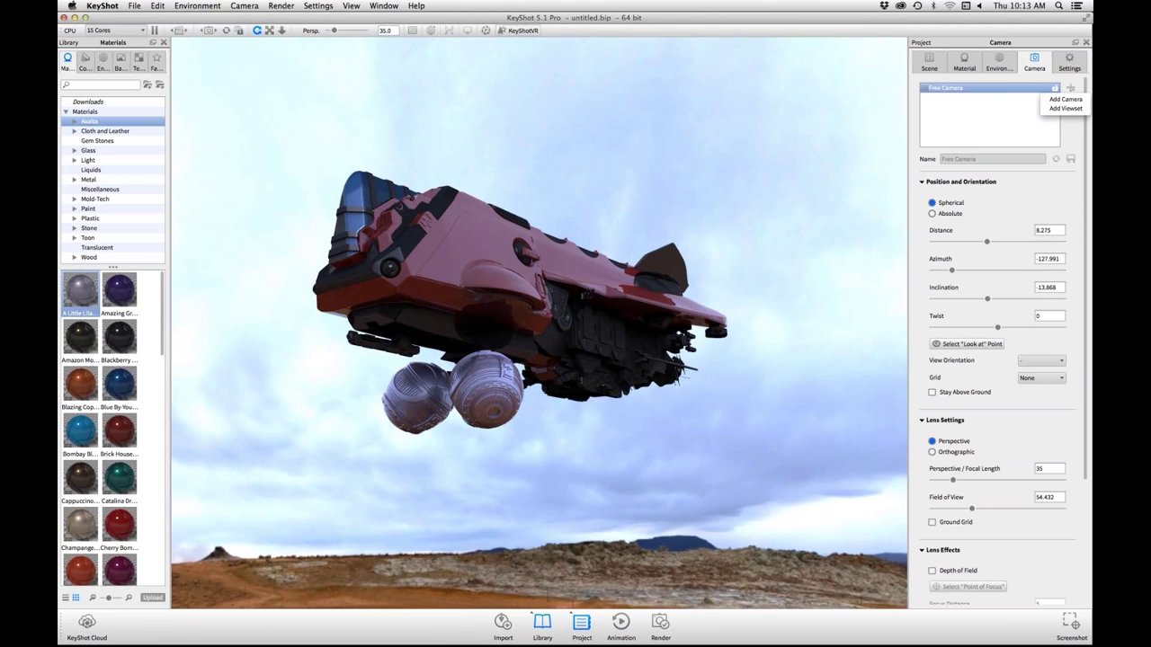
pyautogui.click(1066, 99)
pyautogui.rightClick(1043, 98)
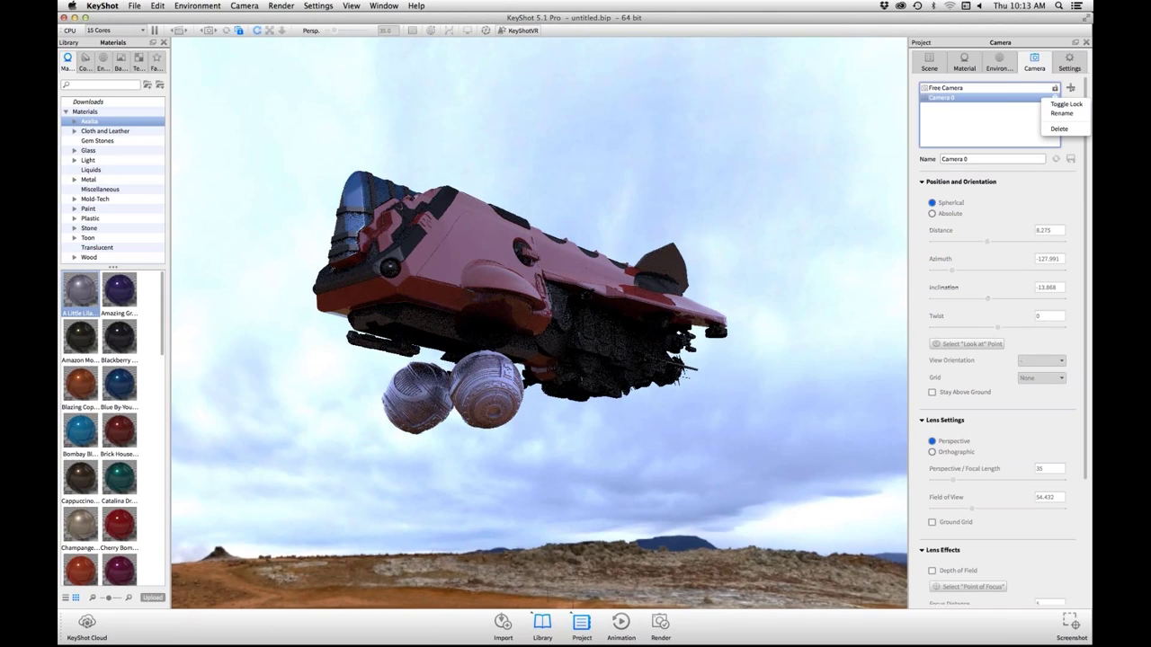
pyautogui.click(1066, 104)
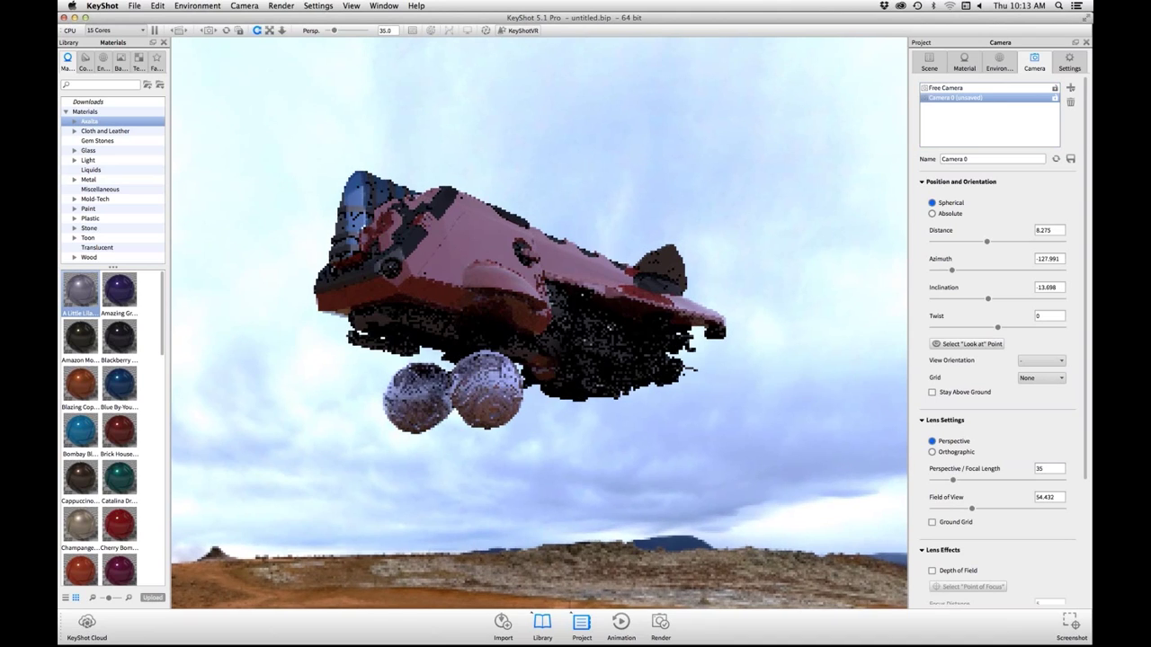
# Toggle the new camera's lock and leave the camera locked
pyautogui.rightClick(1045, 97)
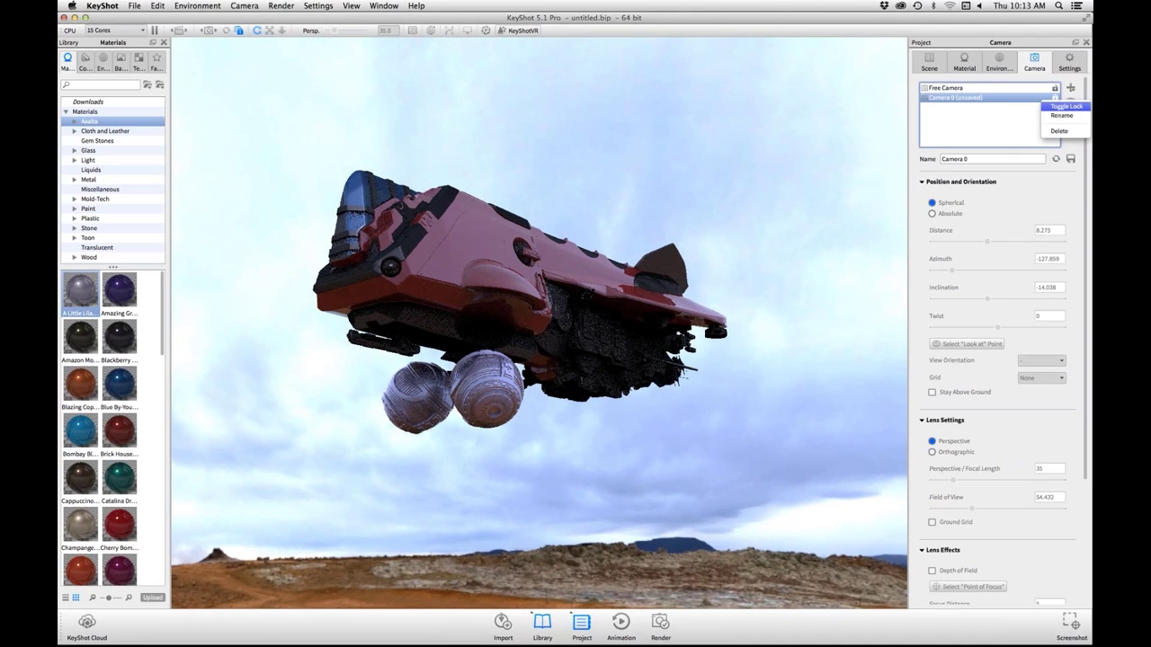
pyautogui.click(1054, 106)
pyautogui.rightClick(1042, 96)
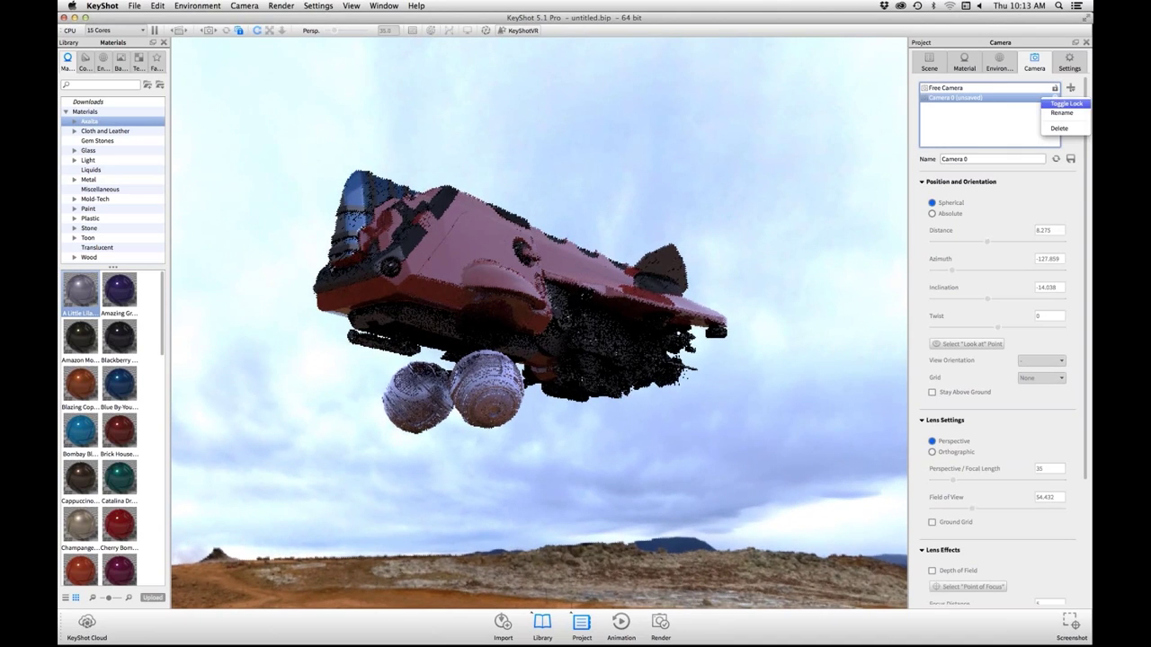
pyautogui.click(1065, 104)
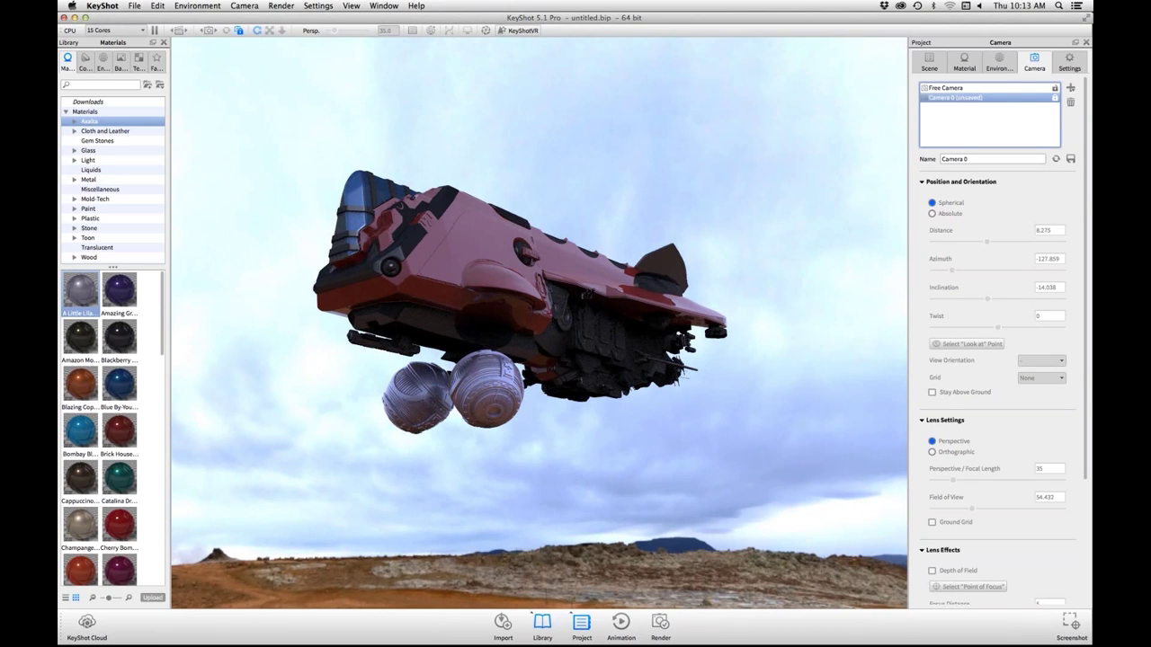
# Switch to ZBrush and turn the vehicle to a side view
pyautogui.press('super+Tab')
pyautogui.press('super+Tab')
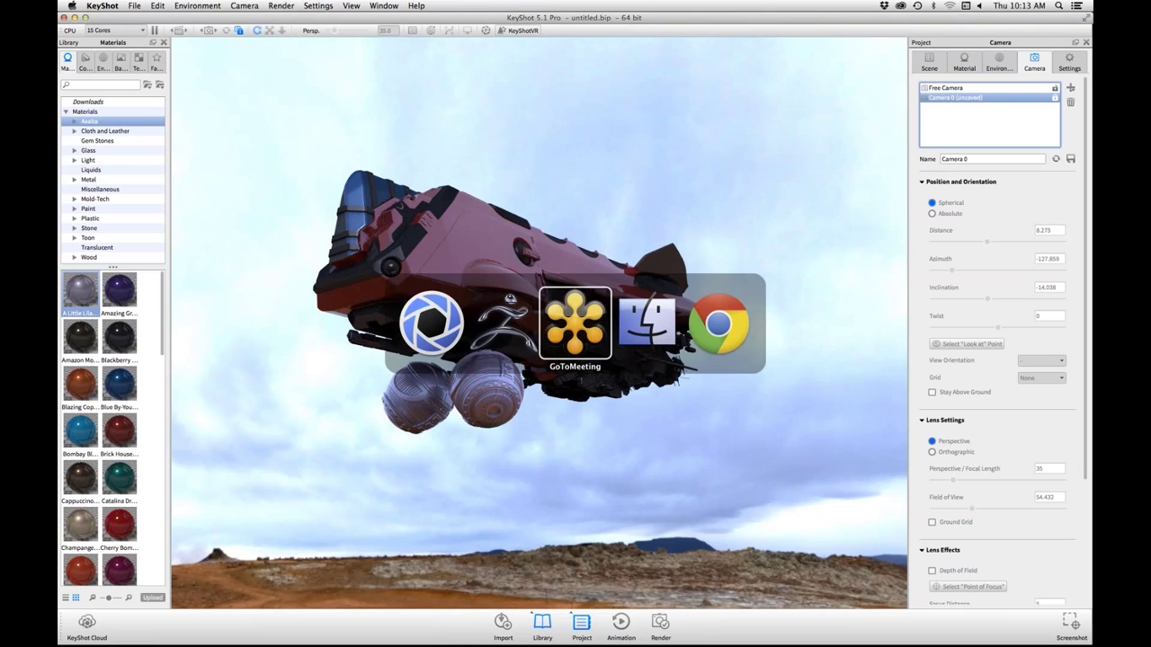
pyautogui.press('super+shift+Tab')
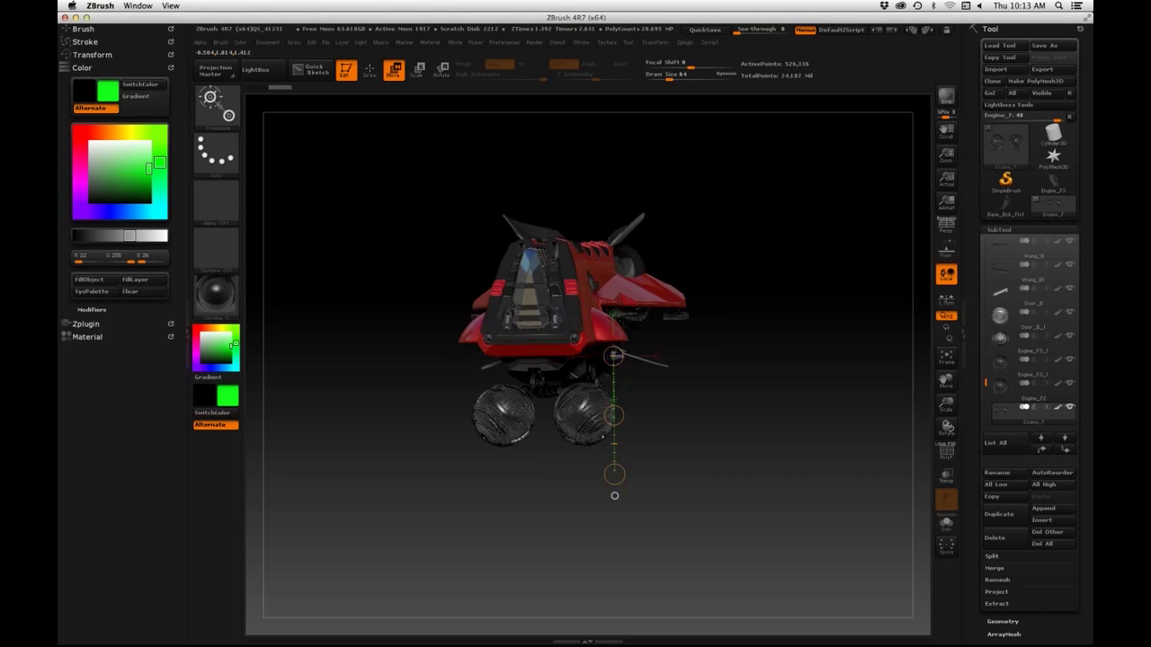
pyautogui.moveTo(791, 503); pyautogui.dragTo(616, 500)
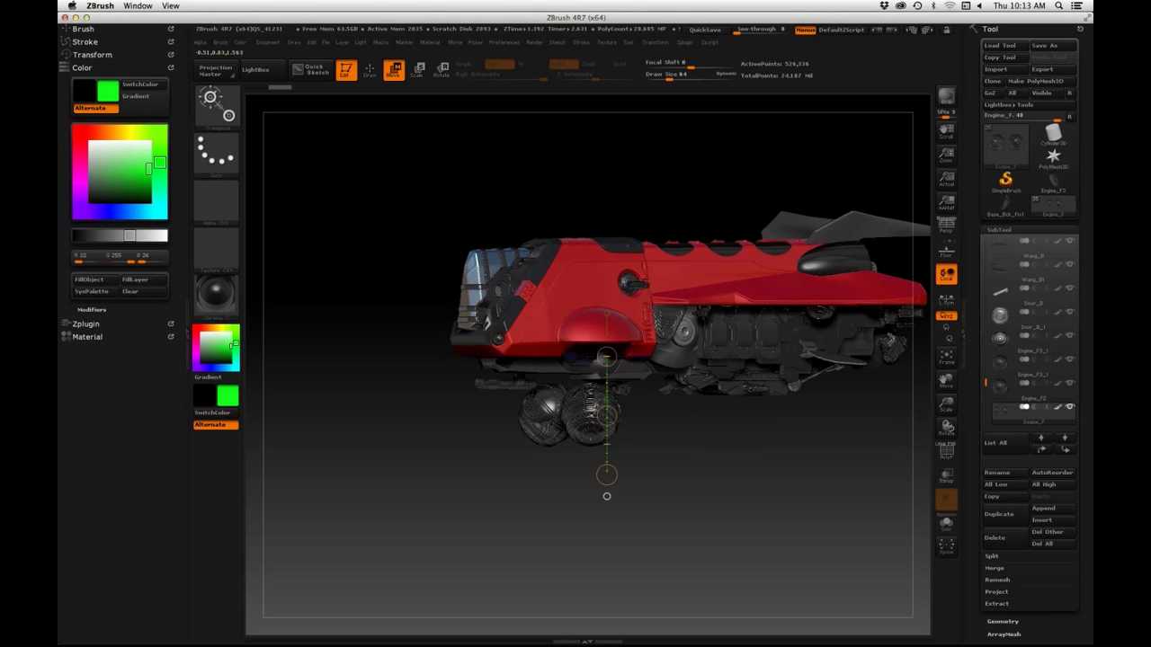